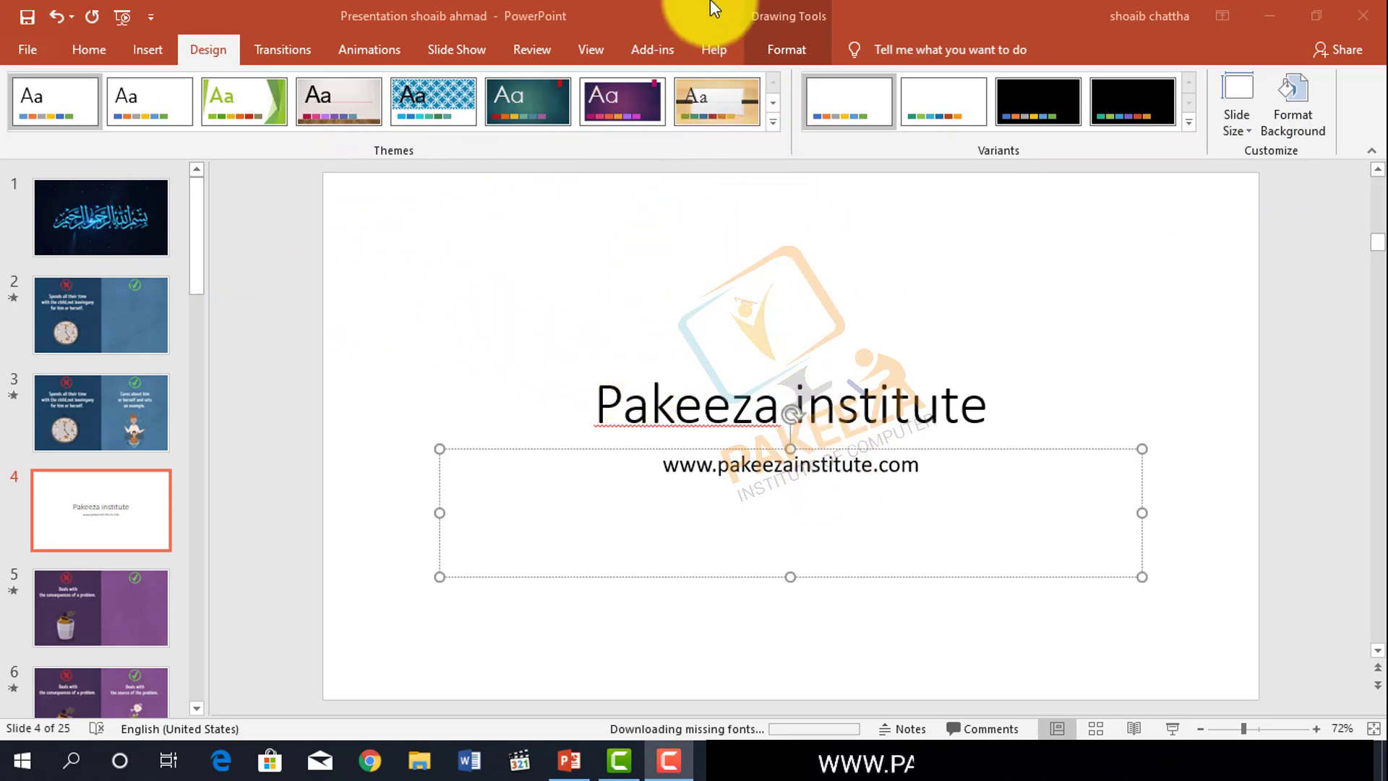
# Step: Try the blue floral, dark and grey textured themes, then apply the teal theme with the black band
pyautogui.click(771, 122)
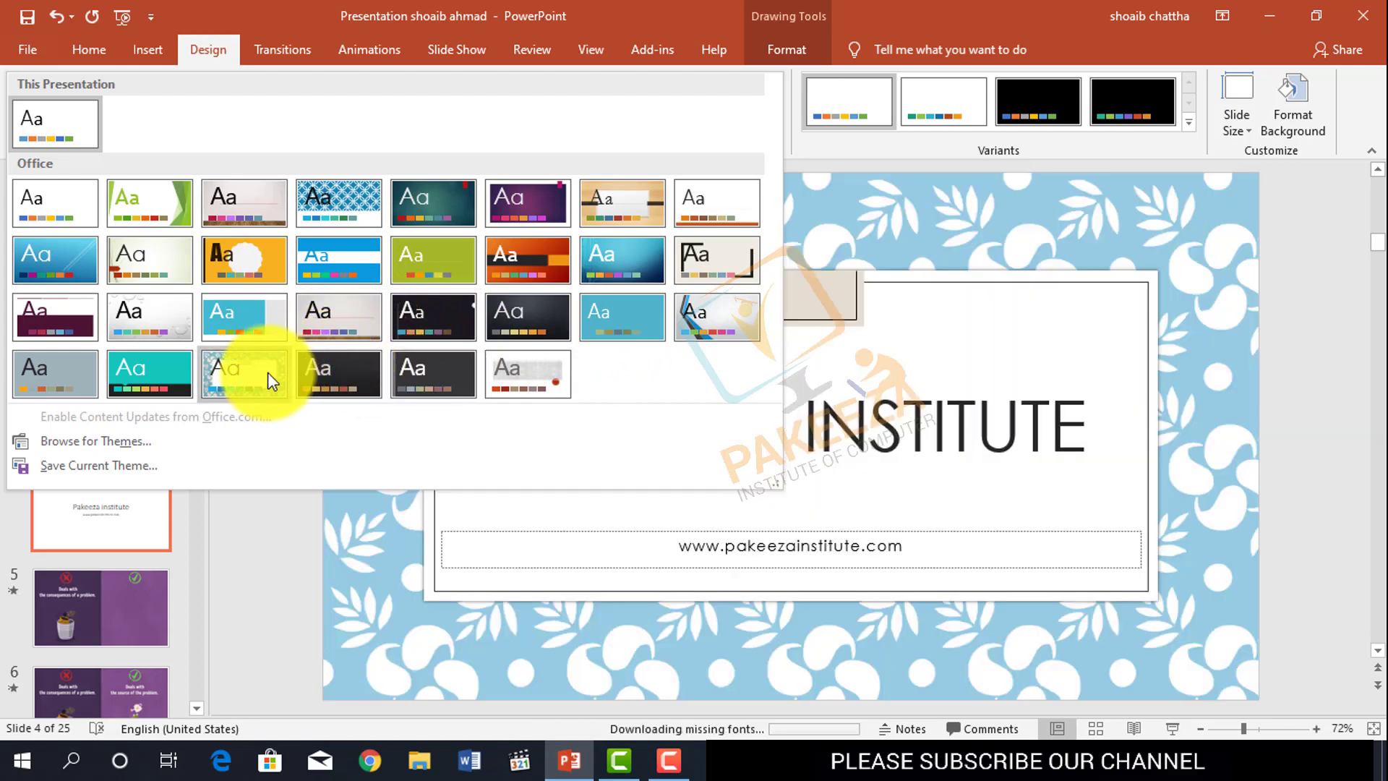
pyautogui.click(268, 373)
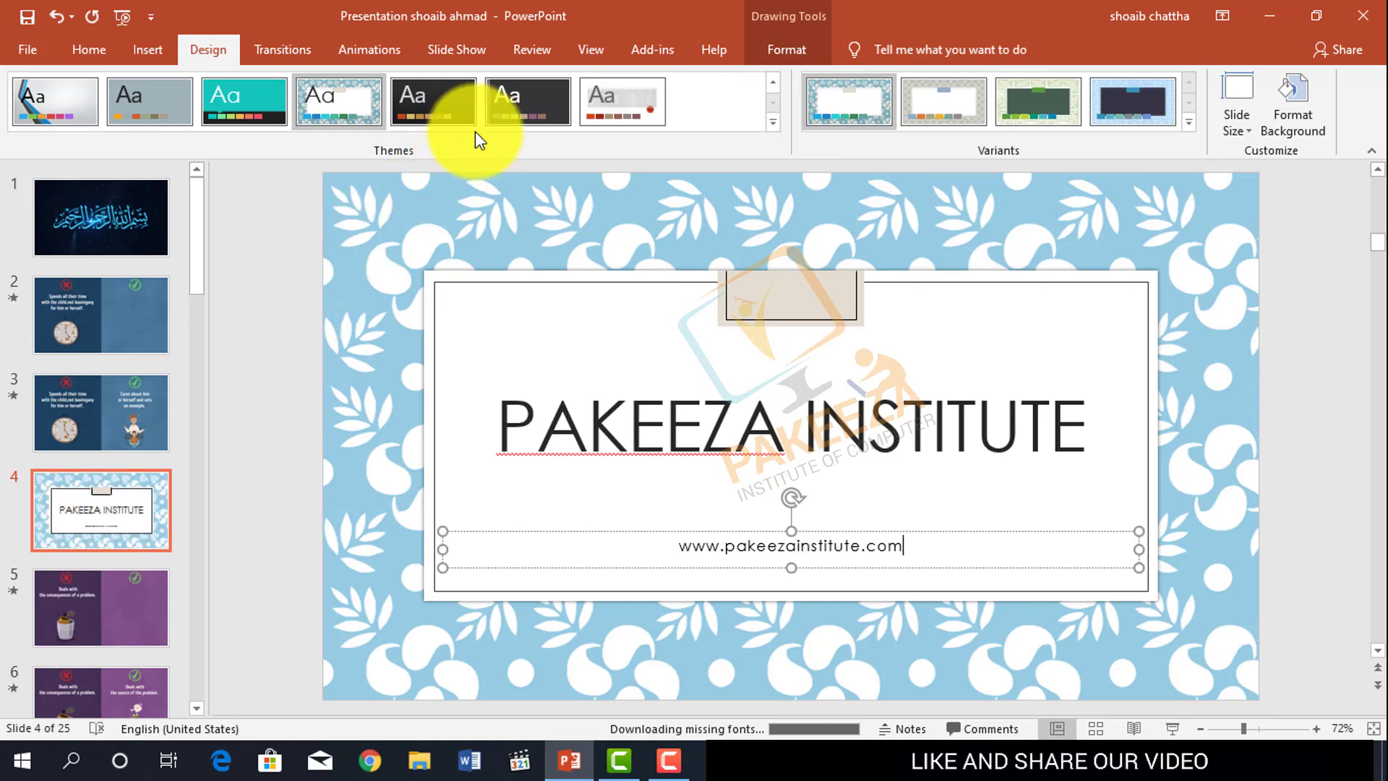
pyautogui.click(541, 107)
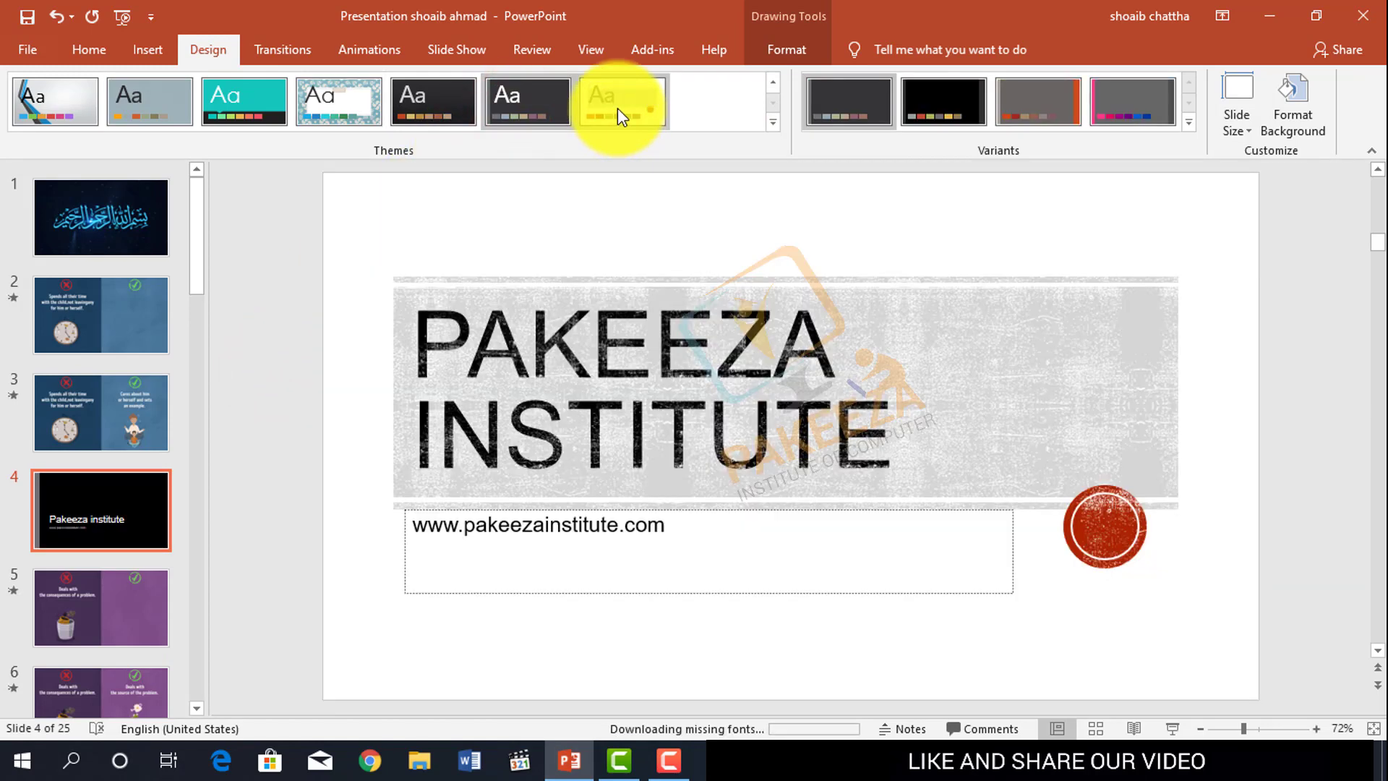
pyautogui.click(617, 108)
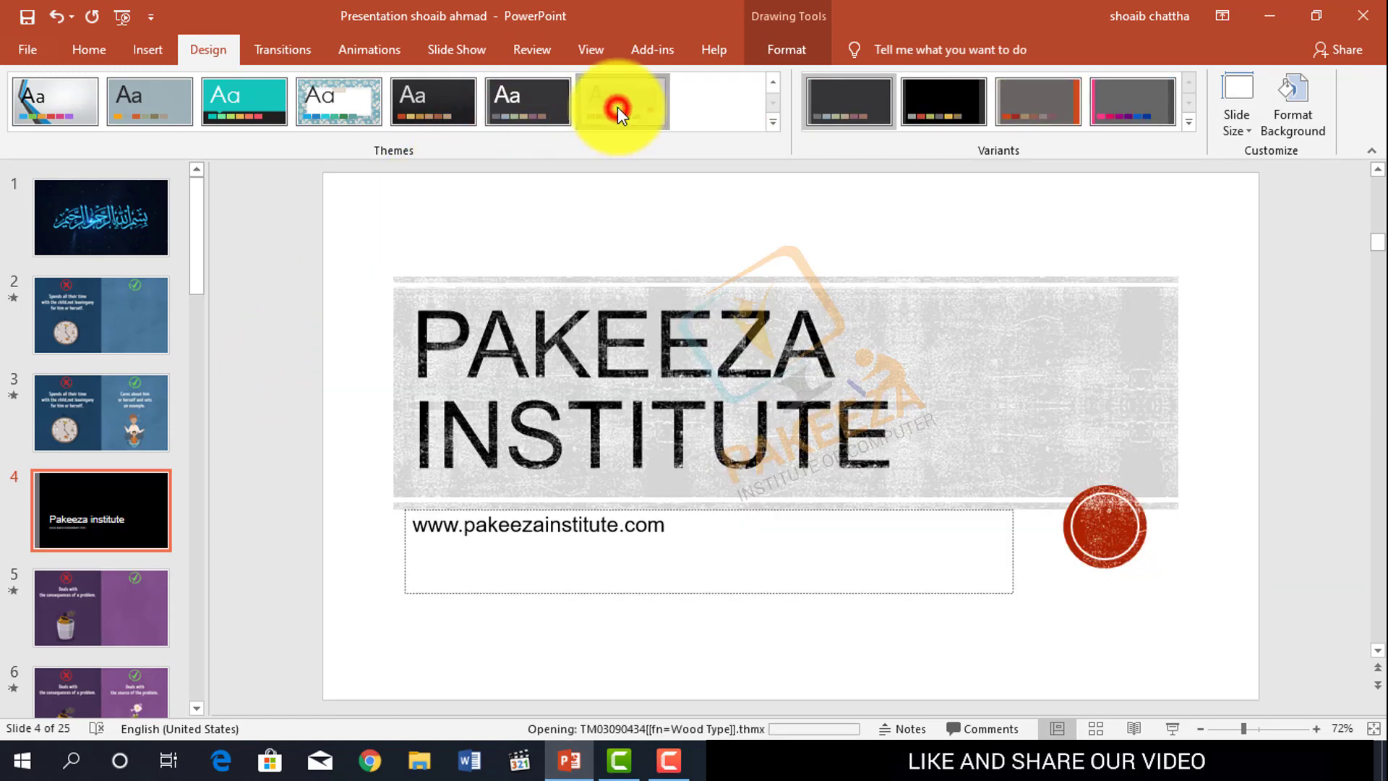
pyautogui.click(773, 121)
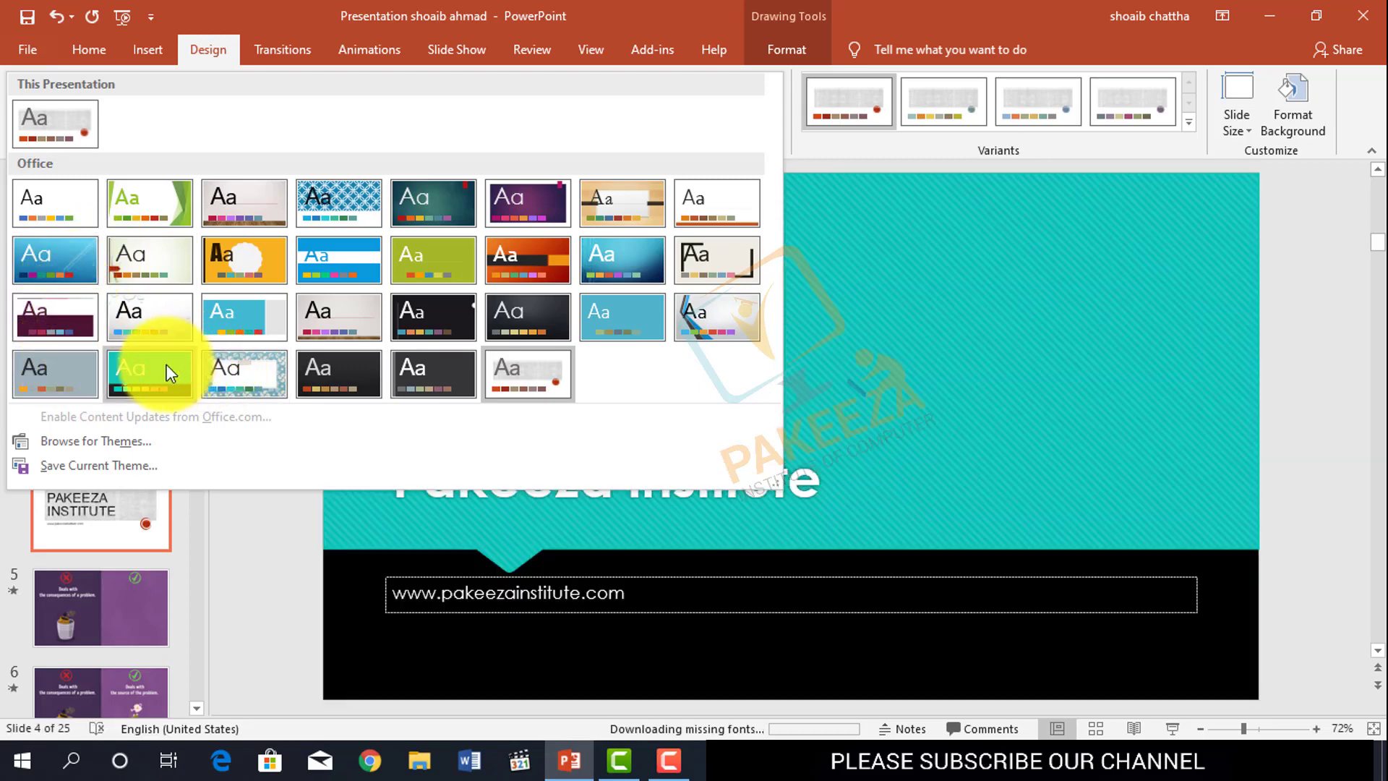
pyautogui.click(165, 364)
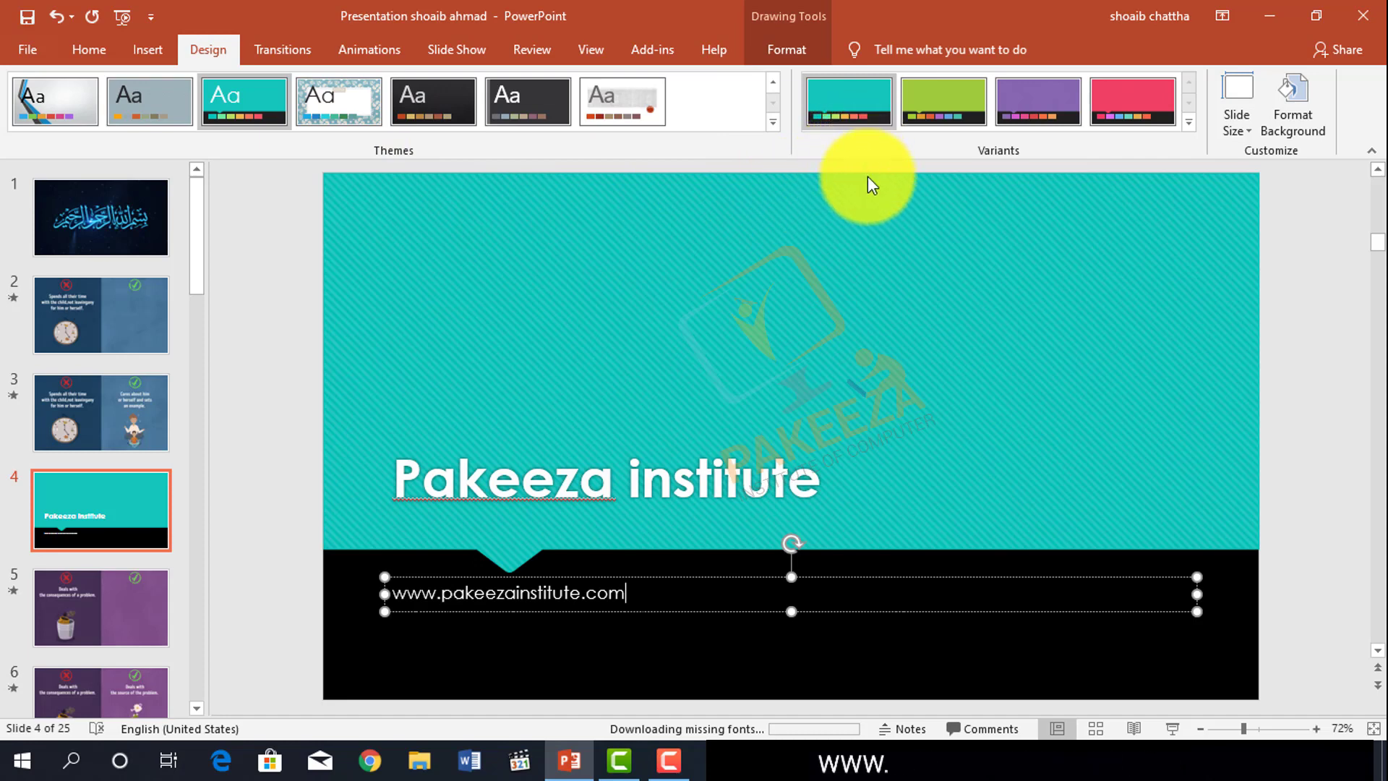
# Step: Pause the screen recorder and expand the Variants menu to list the theme colour palettes
pyautogui.click(669, 759)
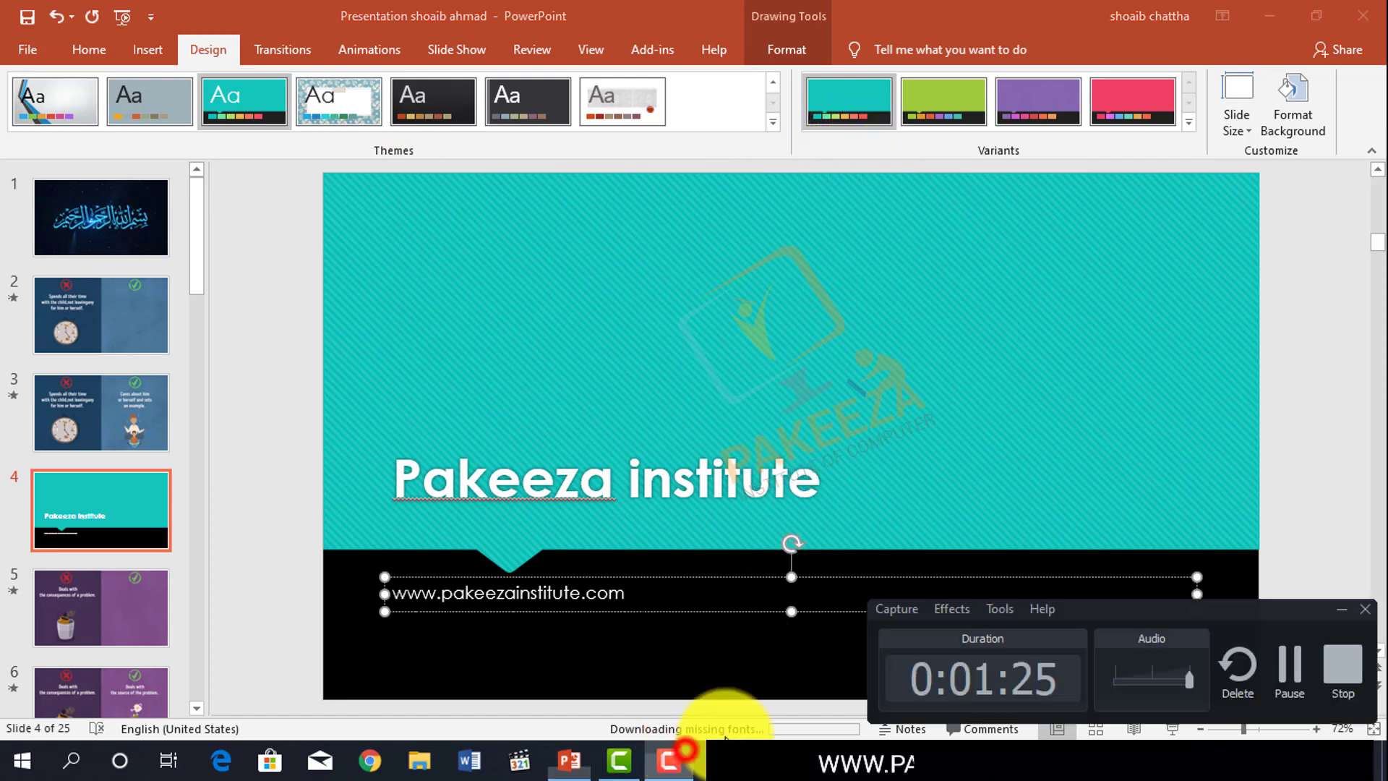
pyautogui.click(1289, 664)
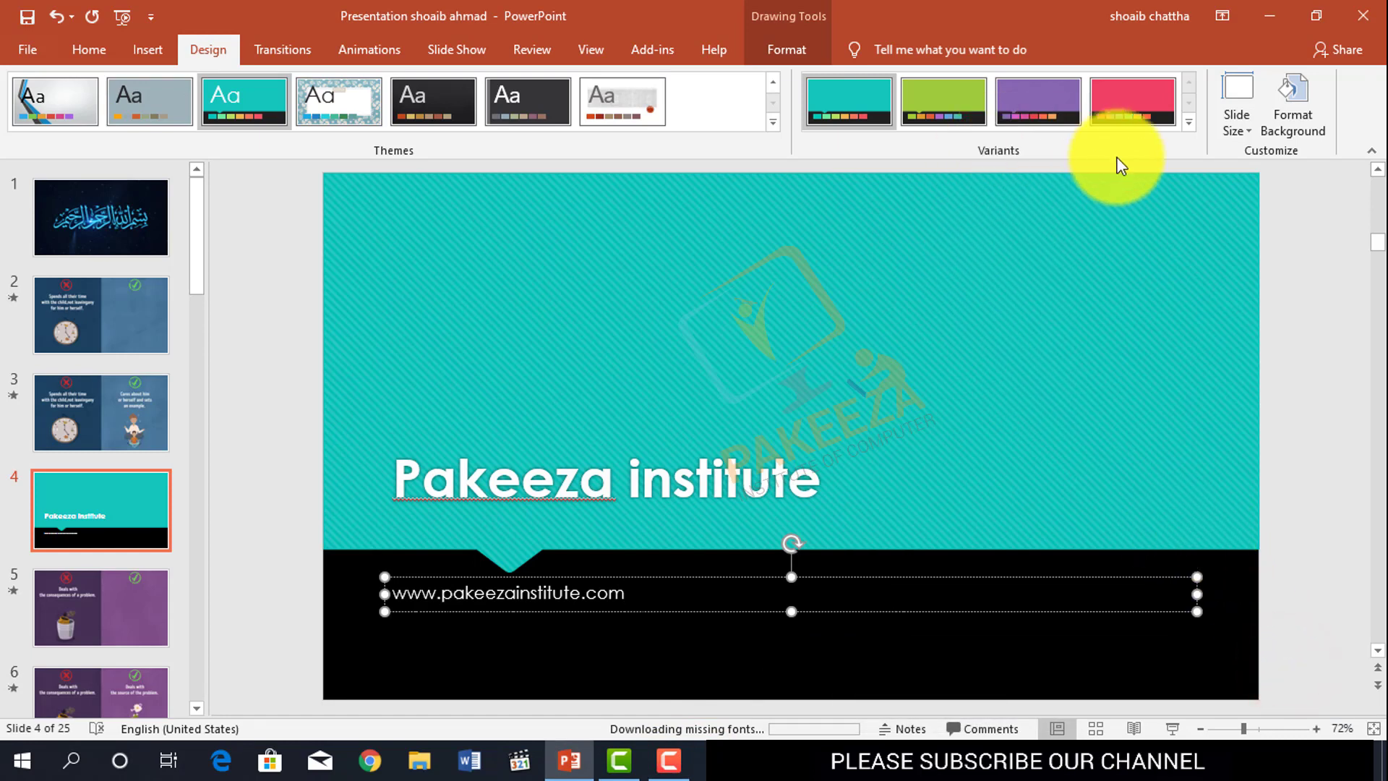
pyautogui.click(1190, 122)
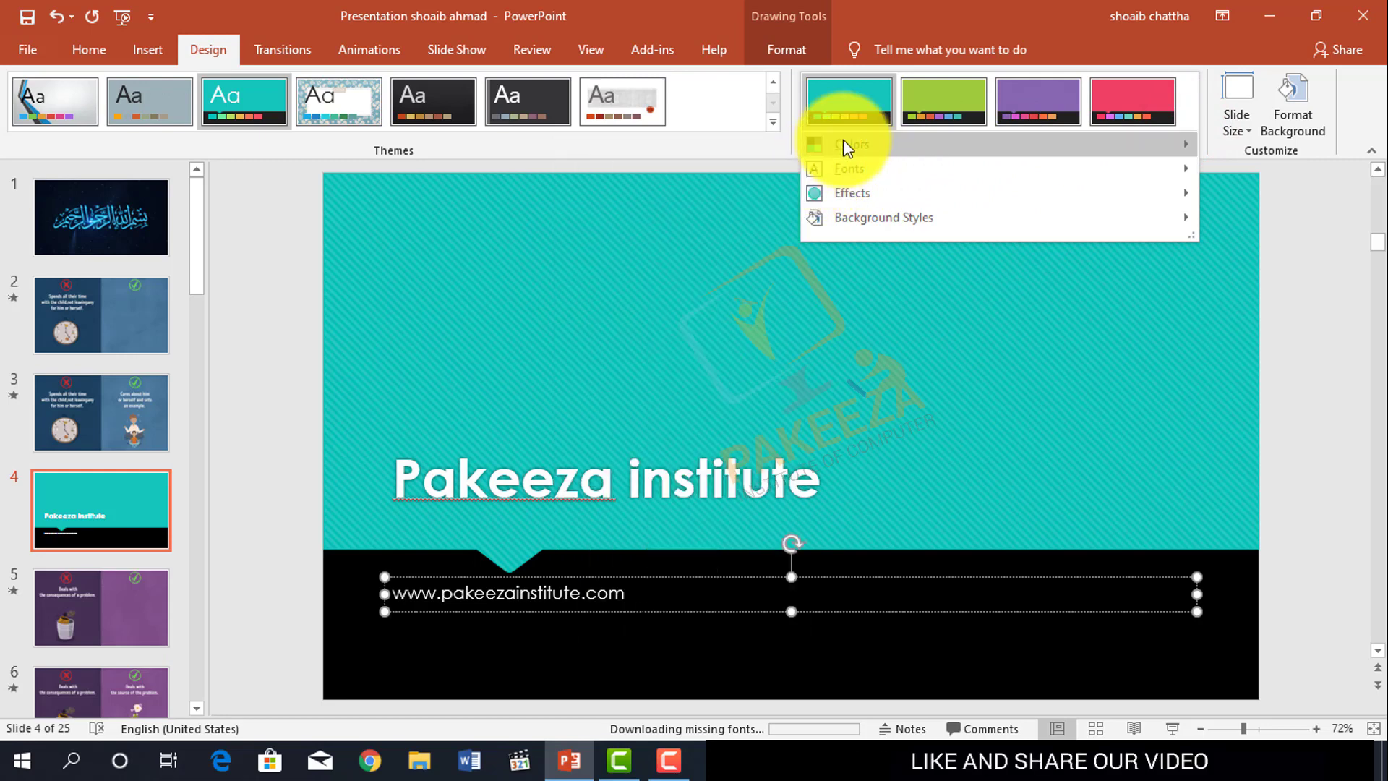
pyautogui.moveTo(852, 144)
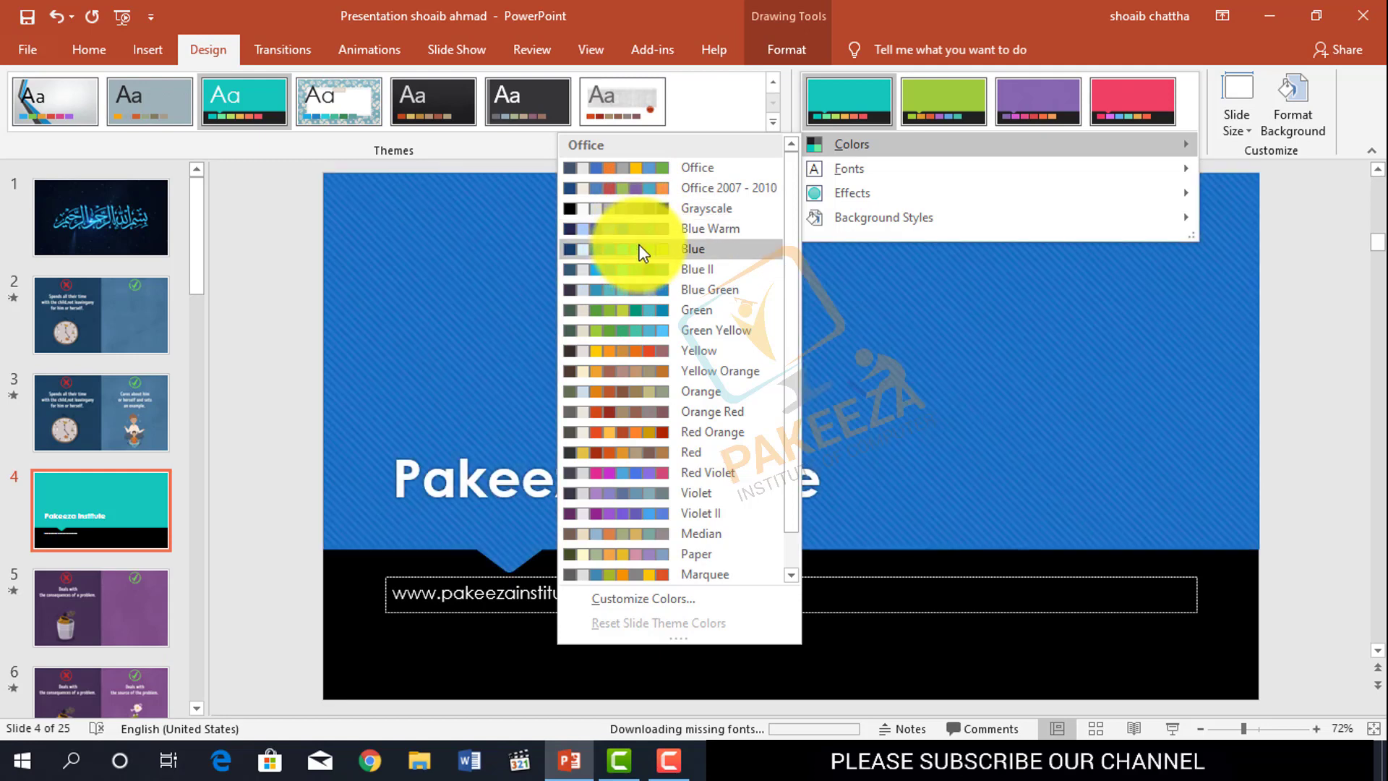
# Step: Preview Grayscale, then give the slide the pink colour variant and Corbel theme fonts
pyautogui.click(637, 210)
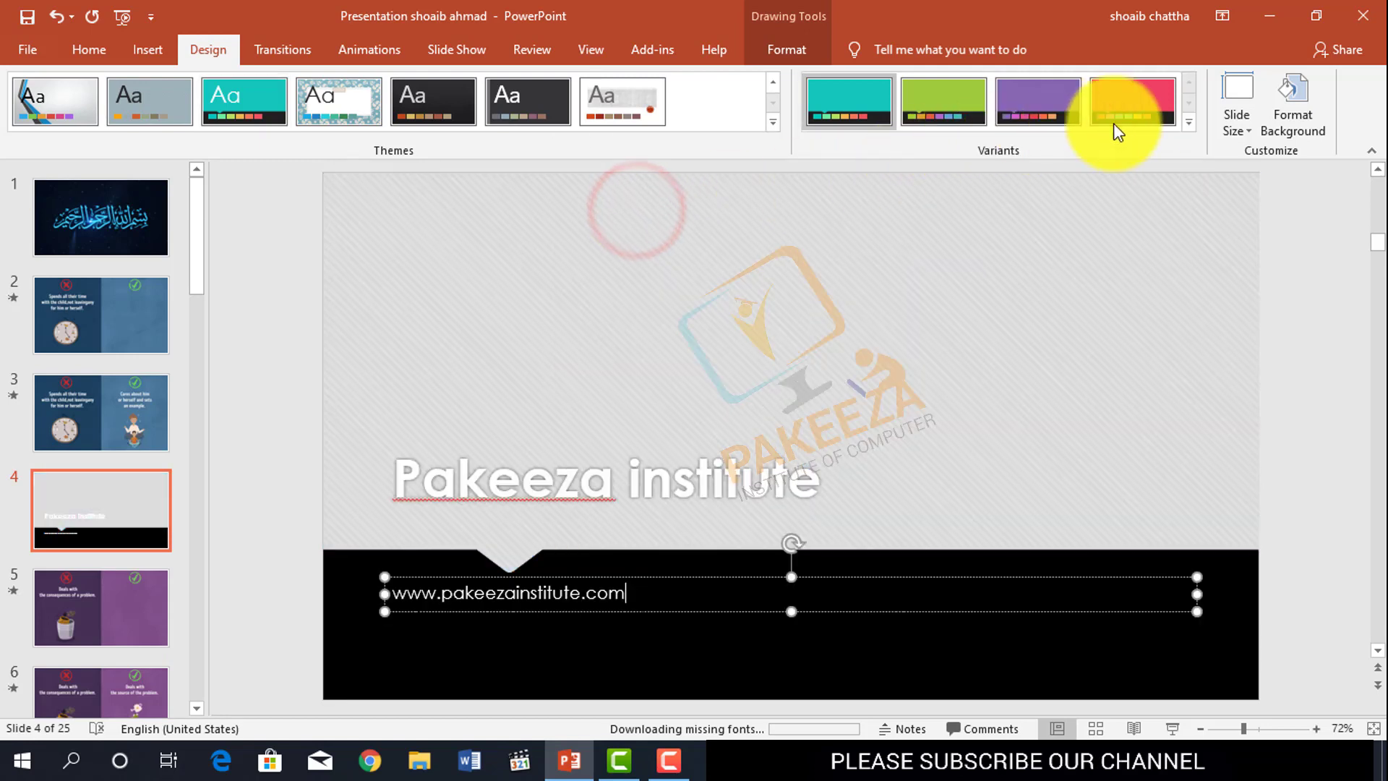
pyautogui.click(1172, 117)
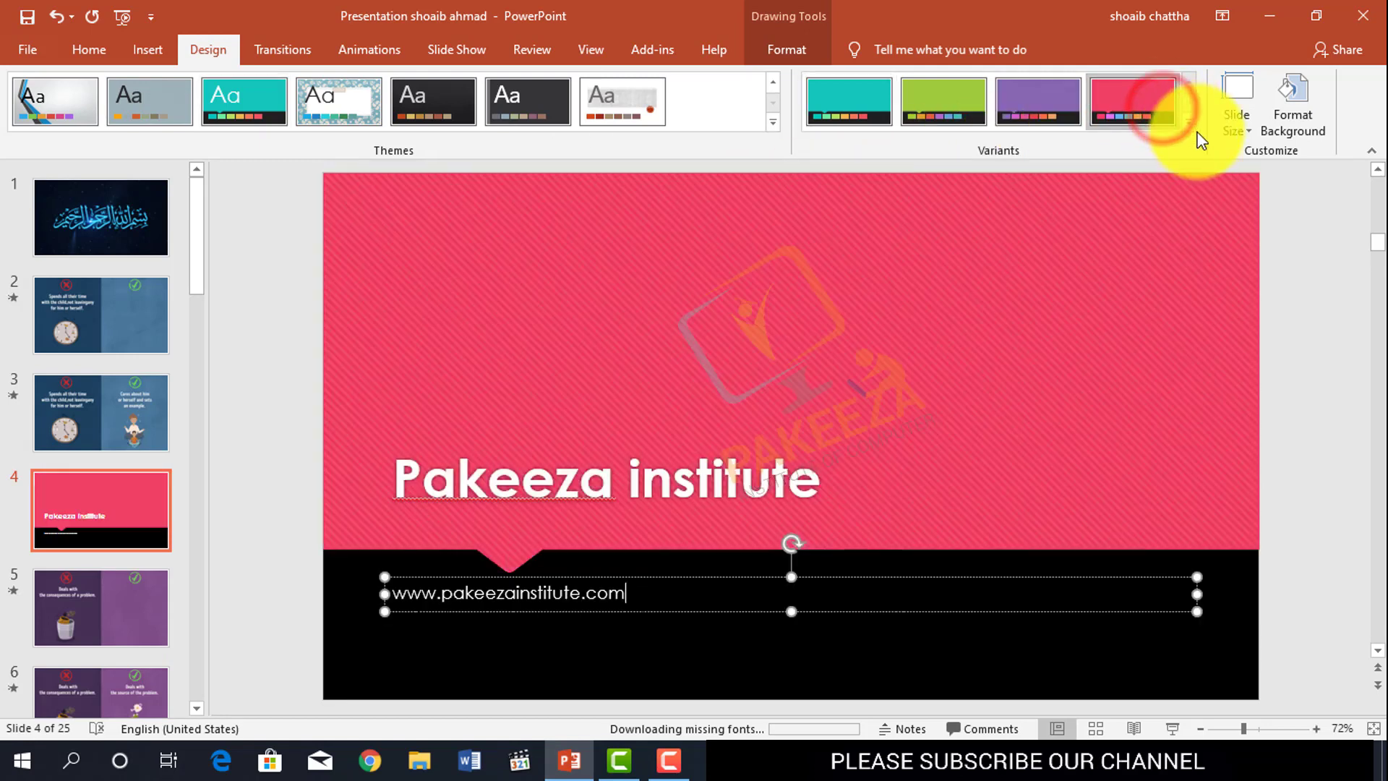
pyautogui.click(1186, 124)
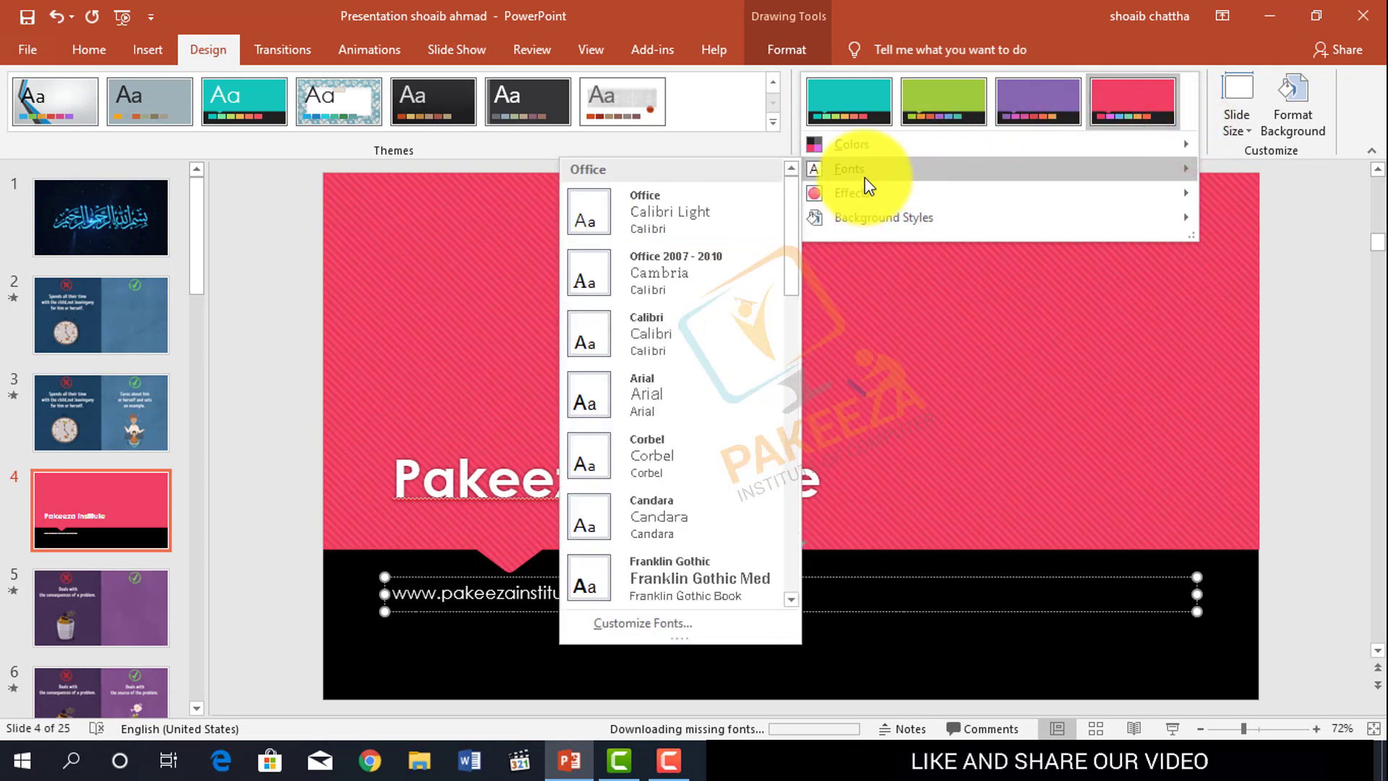
pyautogui.moveTo(849, 168)
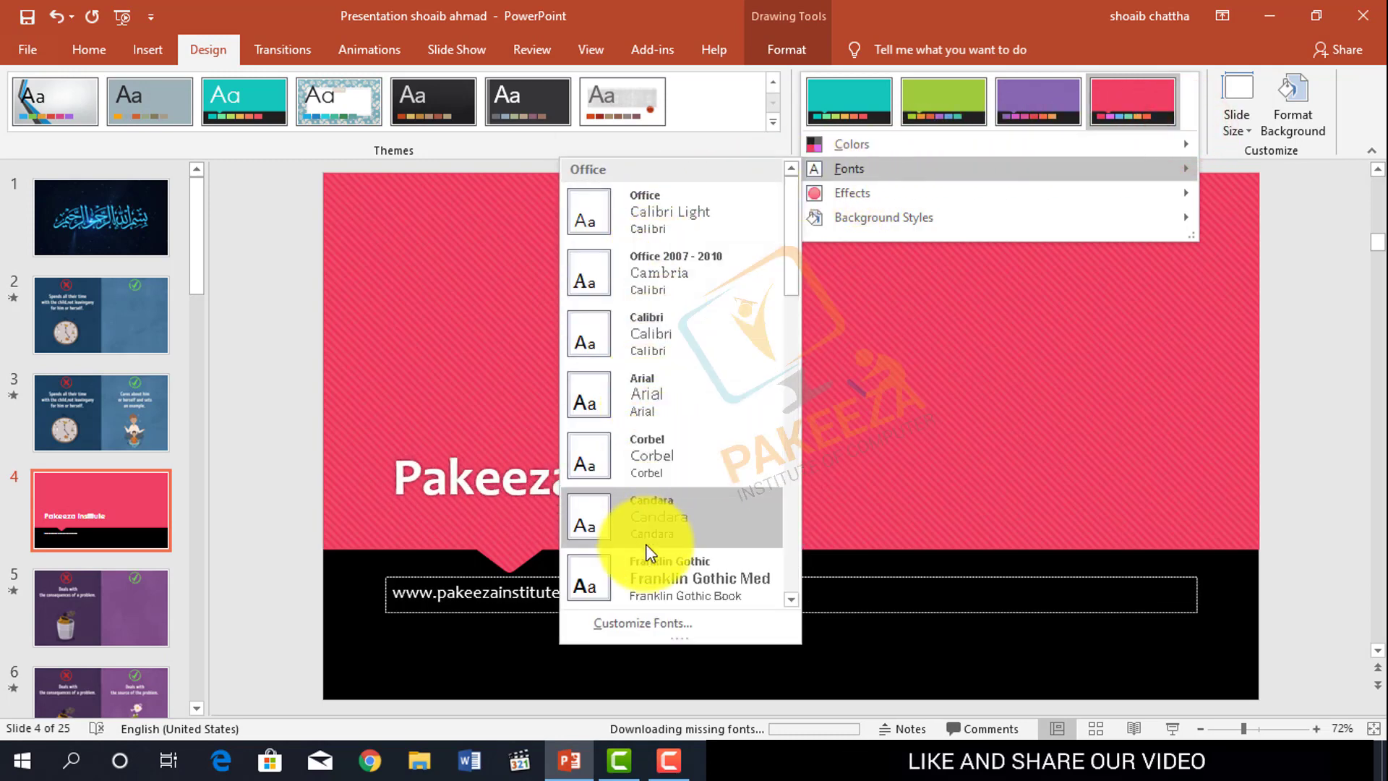
pyautogui.click(640, 469)
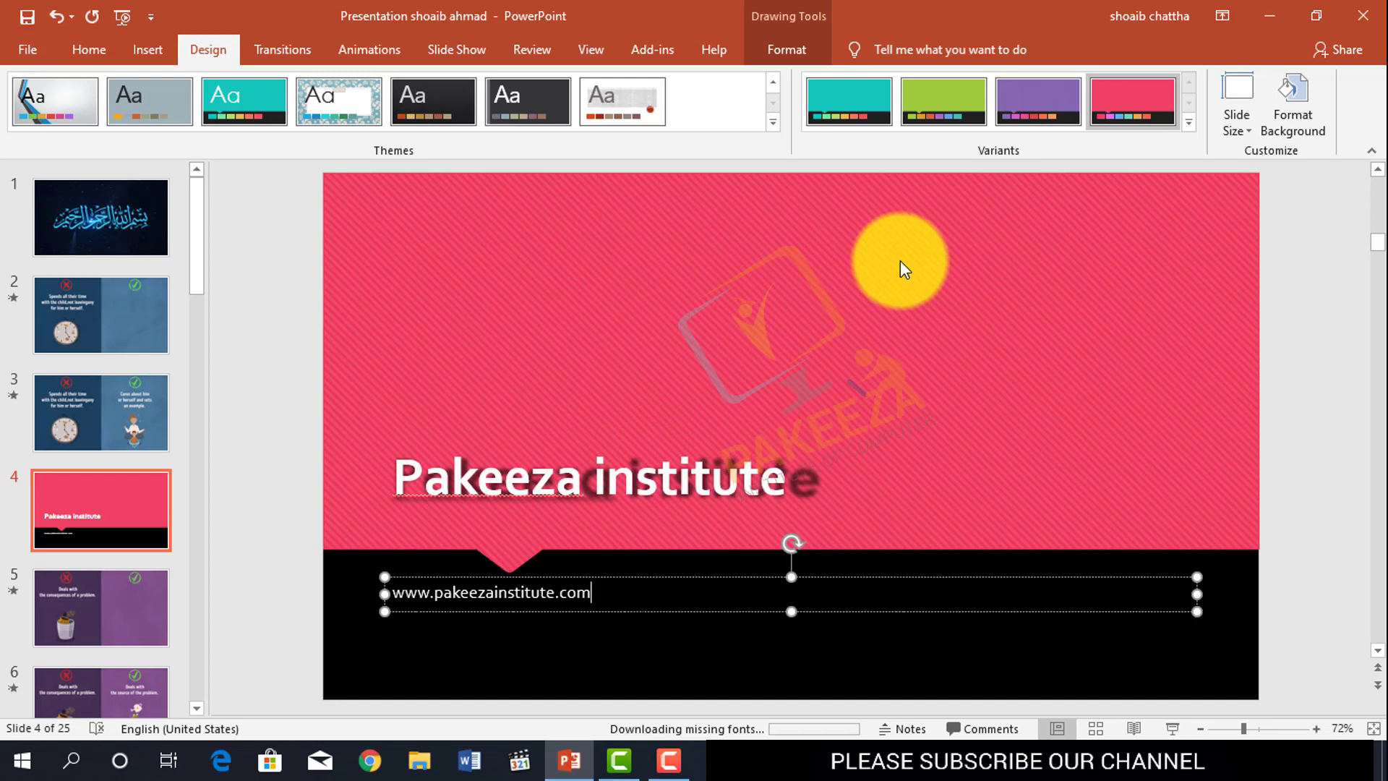
pyautogui.click(1190, 125)
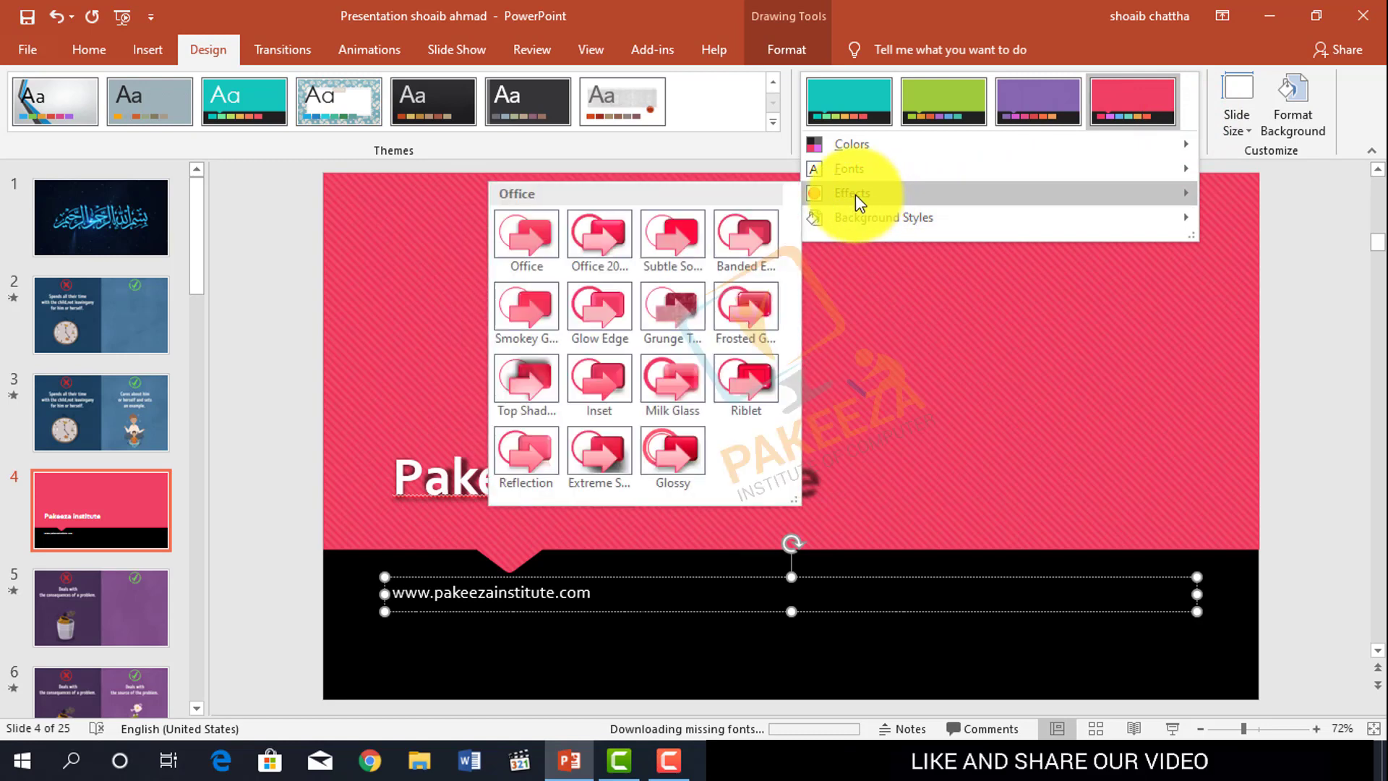
pyautogui.moveTo(853, 193)
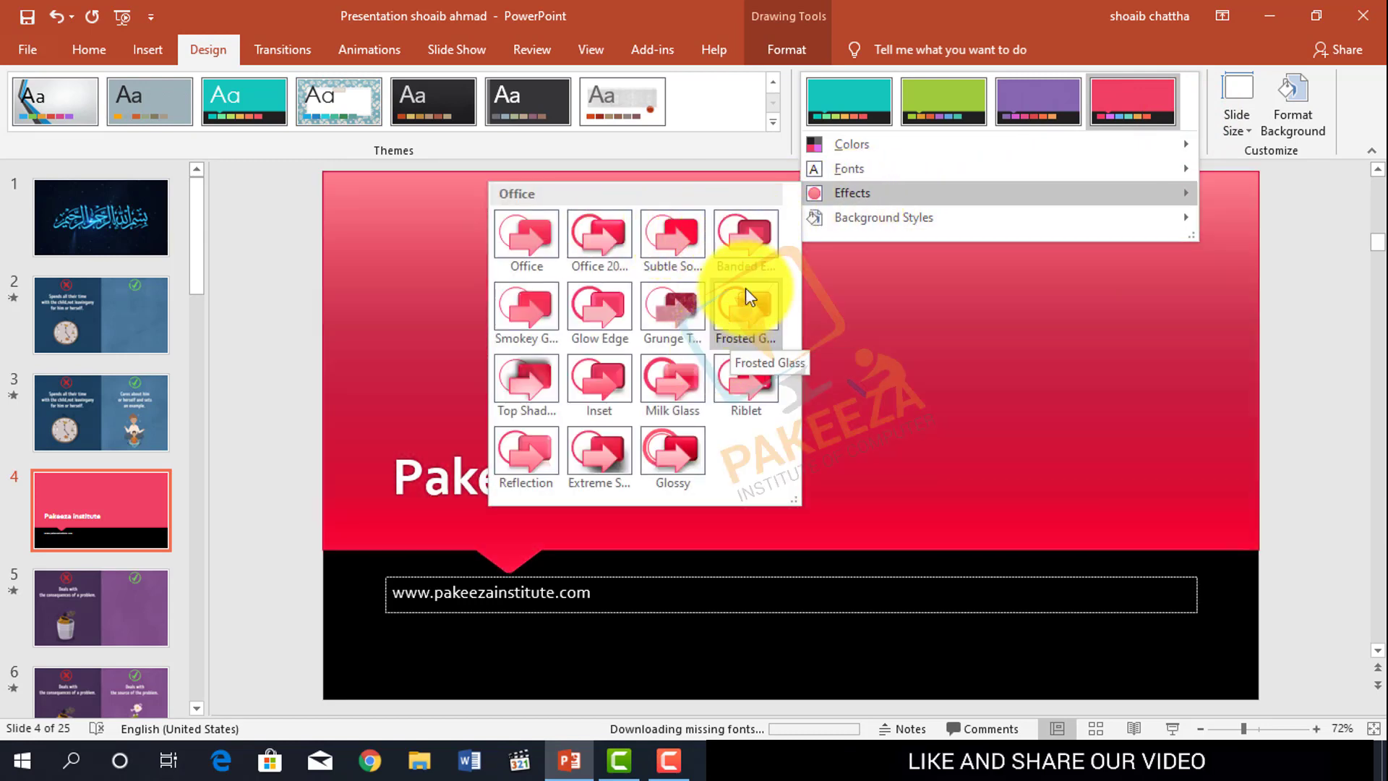
# Step: Try the Frosted Glass effect and the leaf-pattern theme, then reapply the teal theme
pyautogui.click(745, 293)
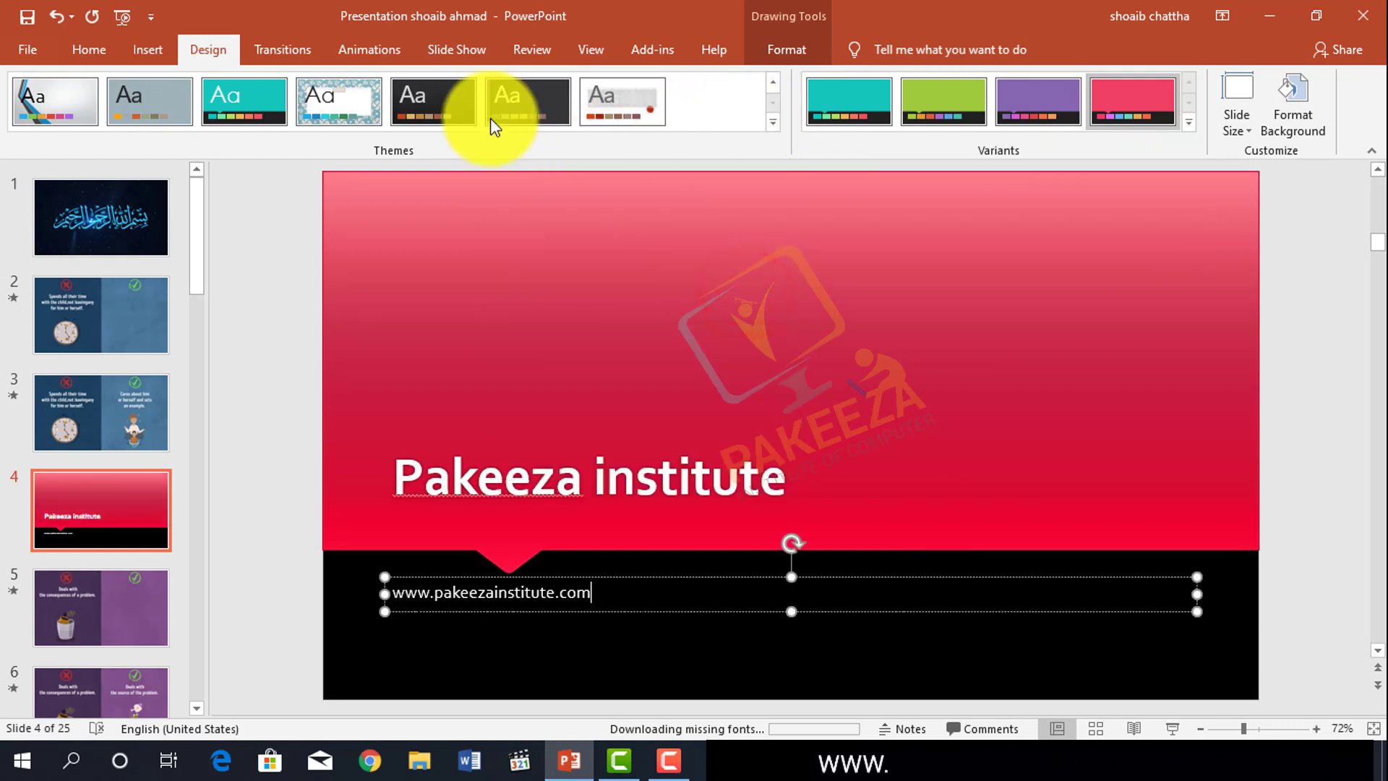
pyautogui.click(350, 103)
pyautogui.click(254, 114)
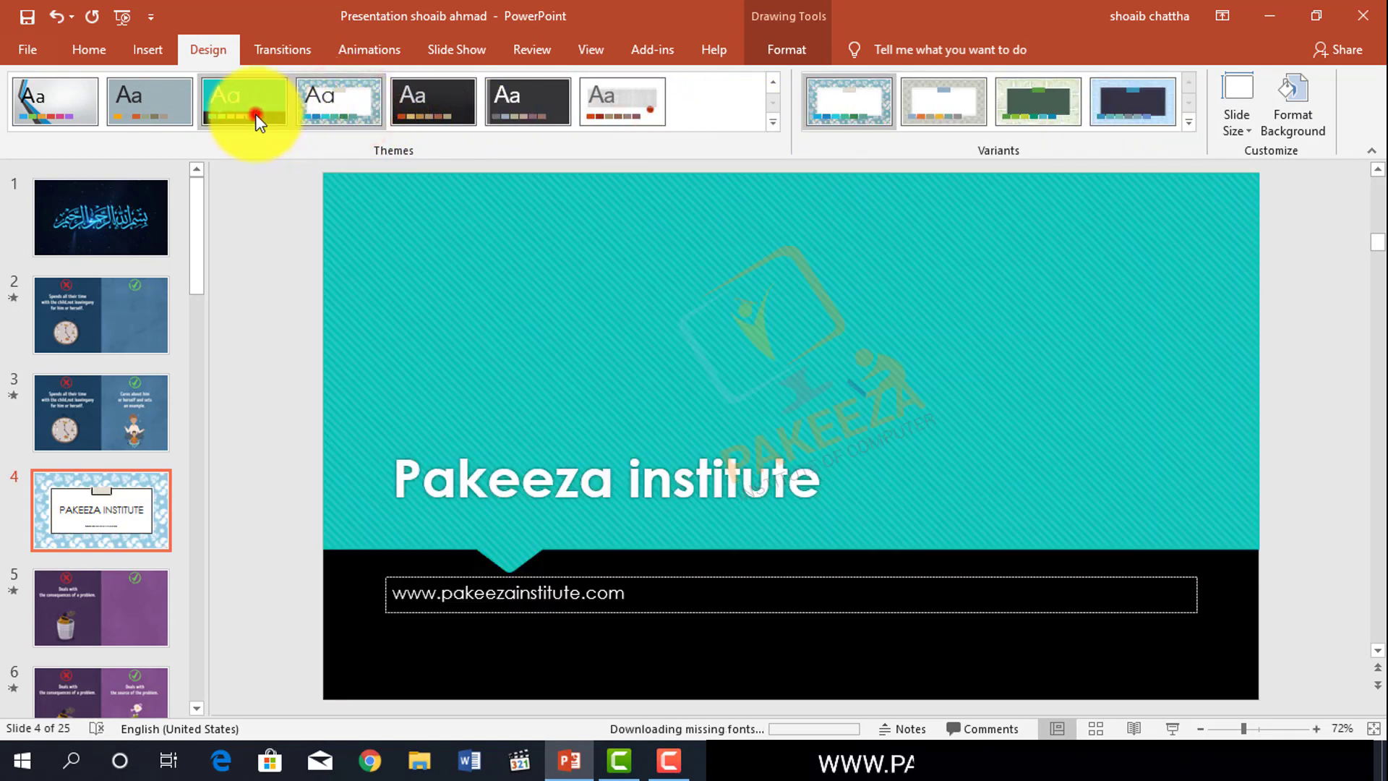
# Step: Apply the pink colour variant with the Top Shadow theme effect
pyautogui.click(1153, 117)
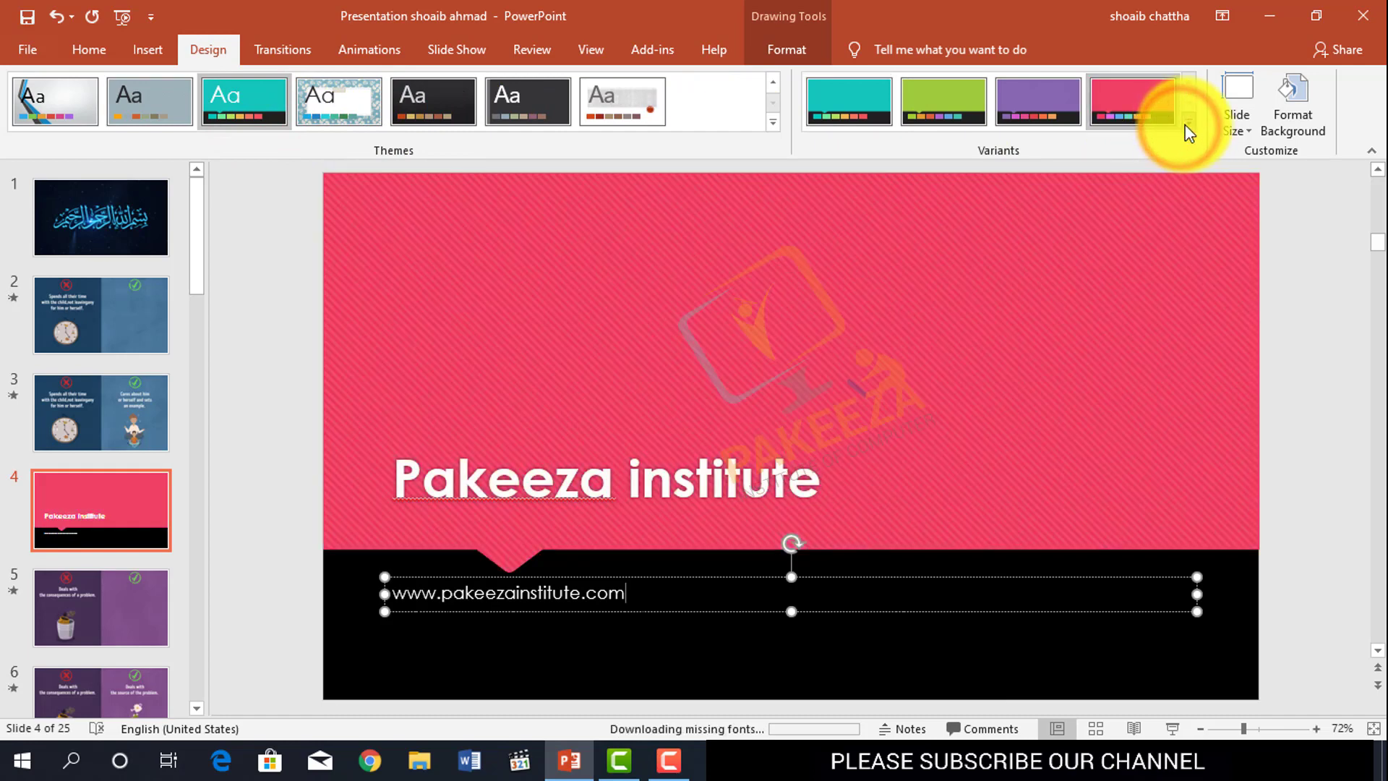
pyautogui.click(1184, 125)
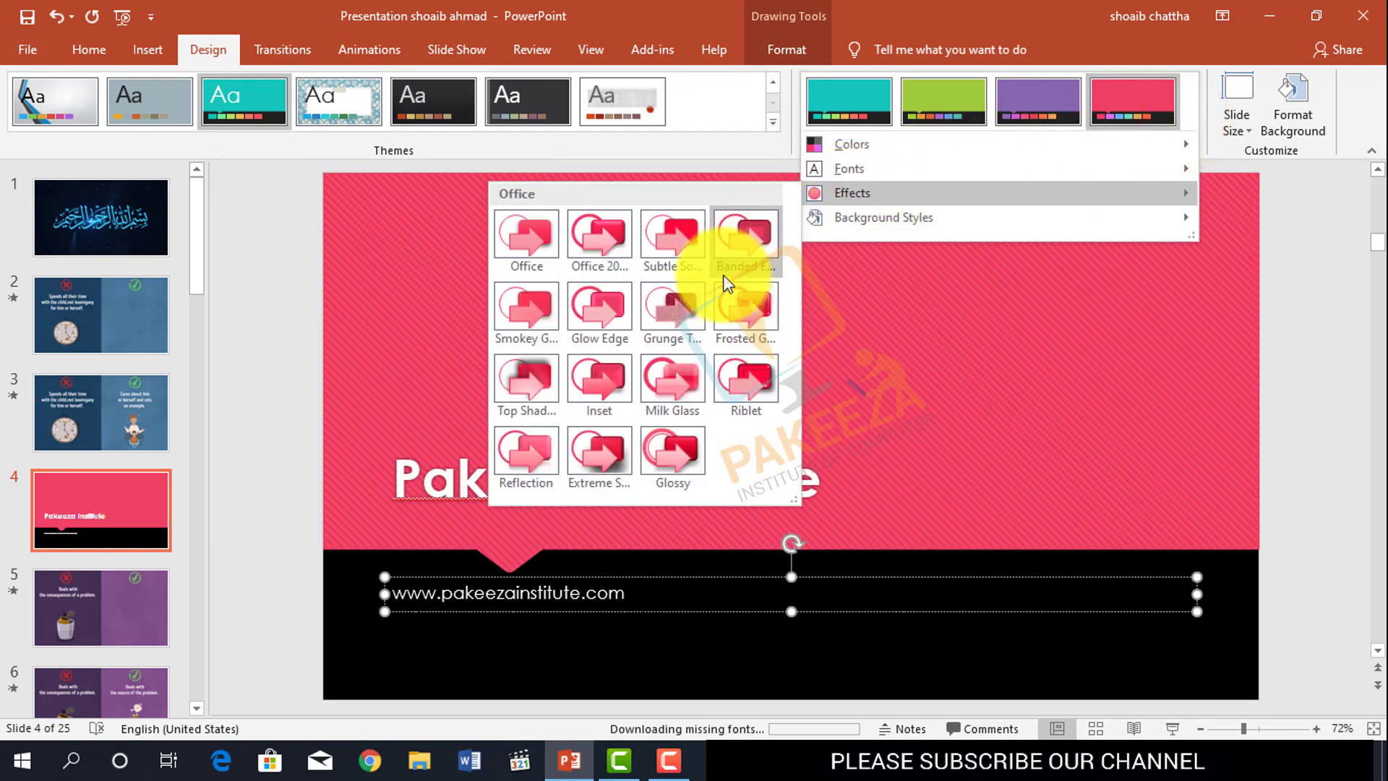
pyautogui.moveTo(852, 193)
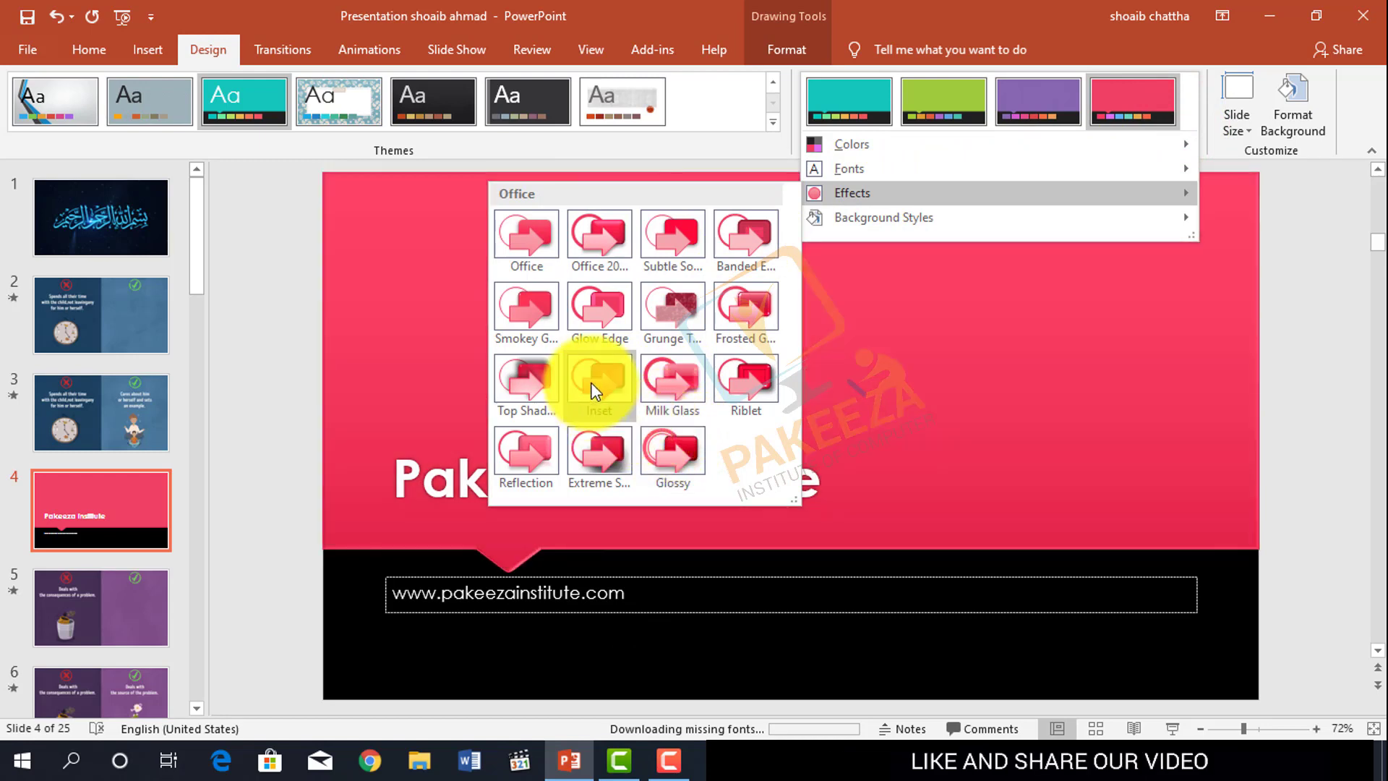
pyautogui.click(532, 383)
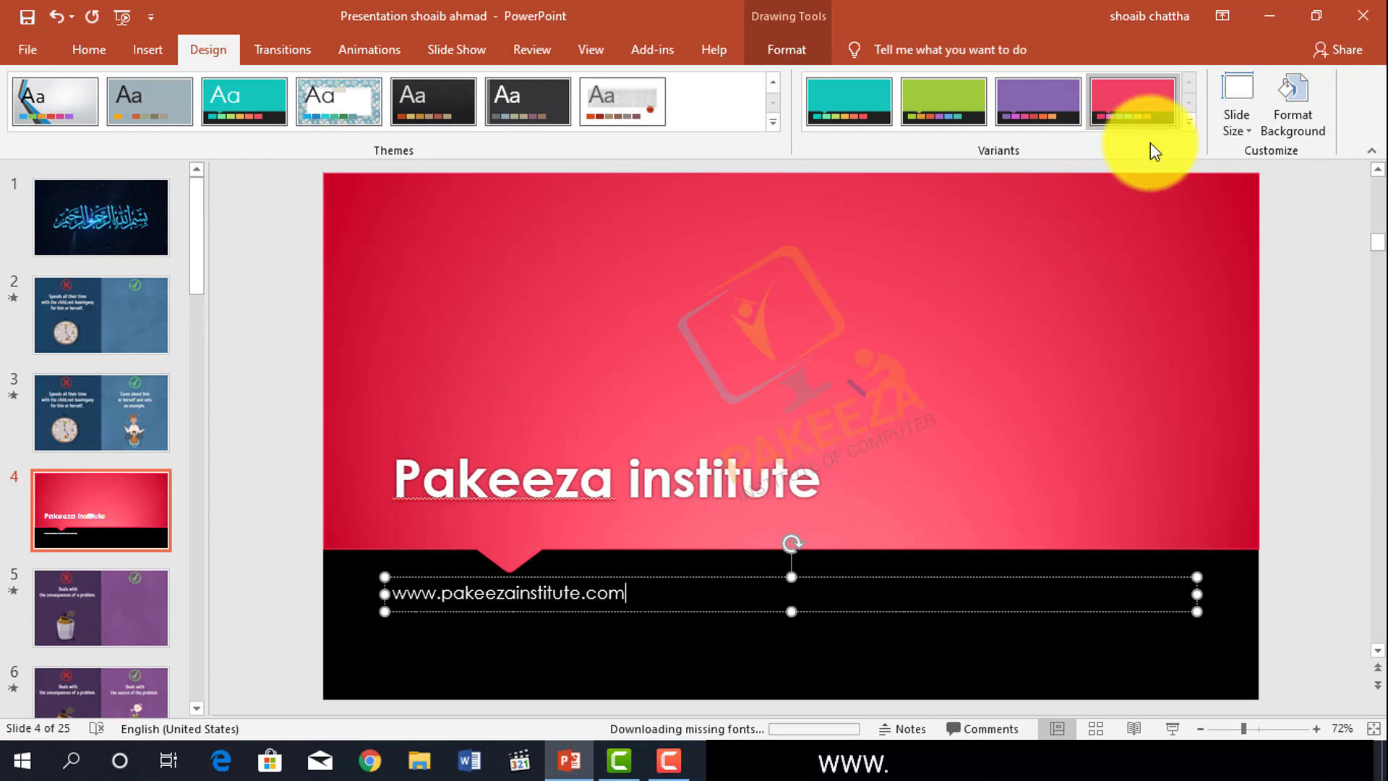
pyautogui.click(1190, 125)
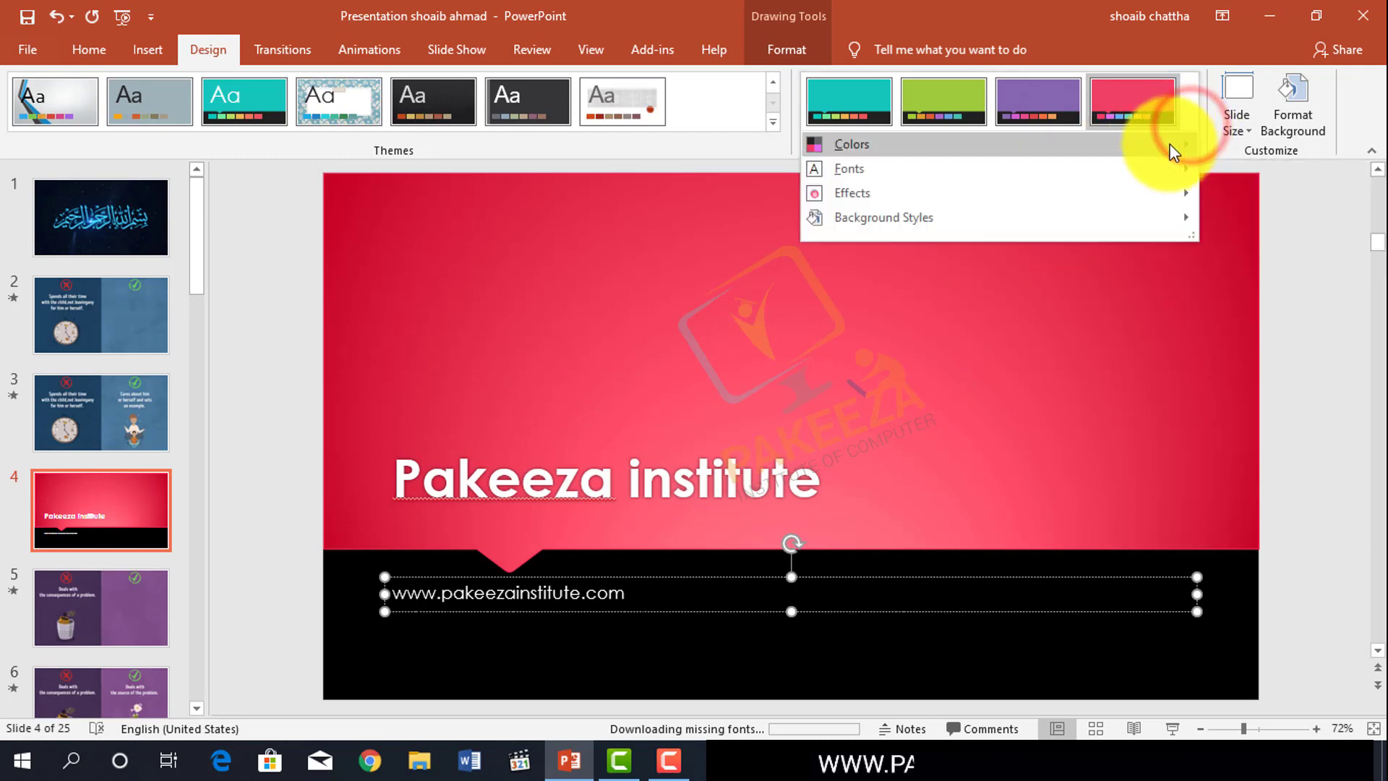
pyautogui.moveTo(884, 217)
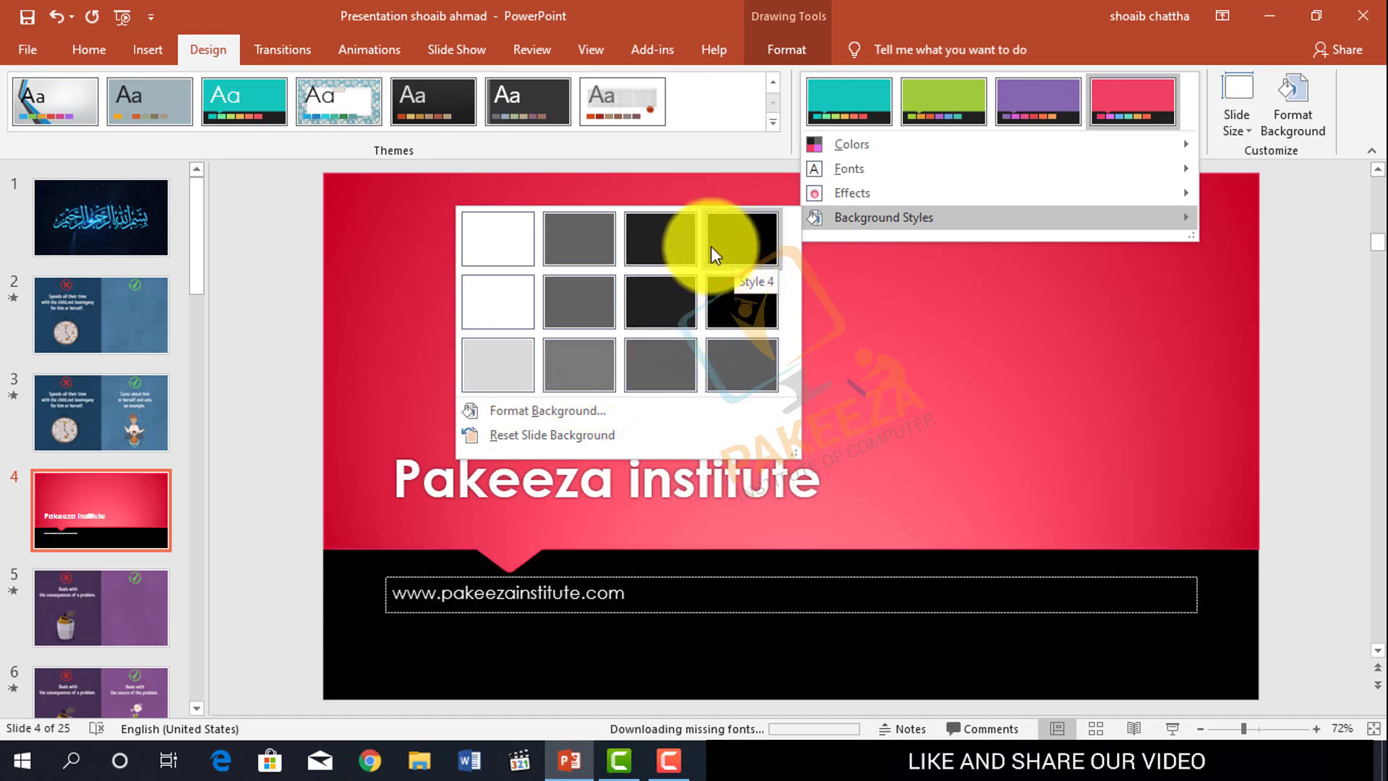
# Step: Dismiss Background Styles unchanged and show the Standard (4:3) and Widescreen (16:9) size options
pyautogui.click(898, 14)
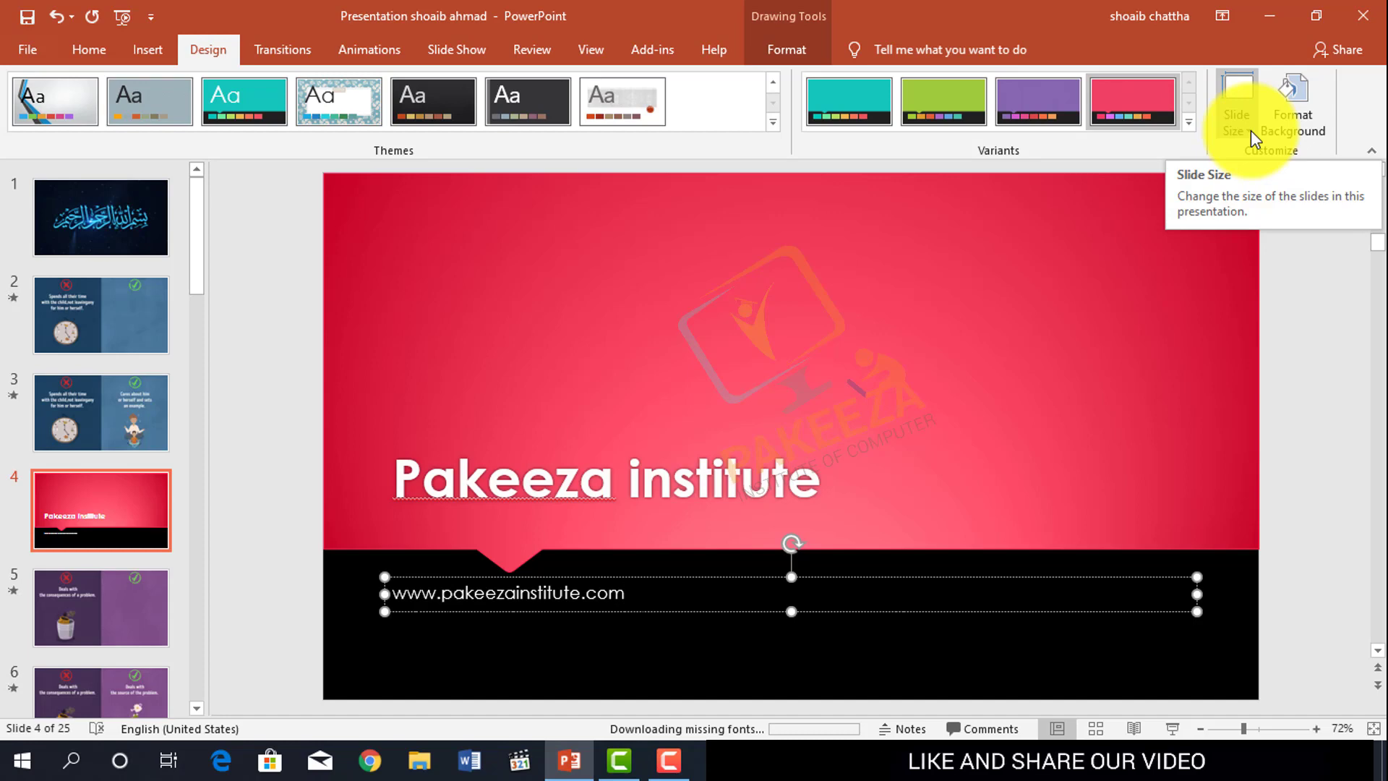
pyautogui.click(1251, 131)
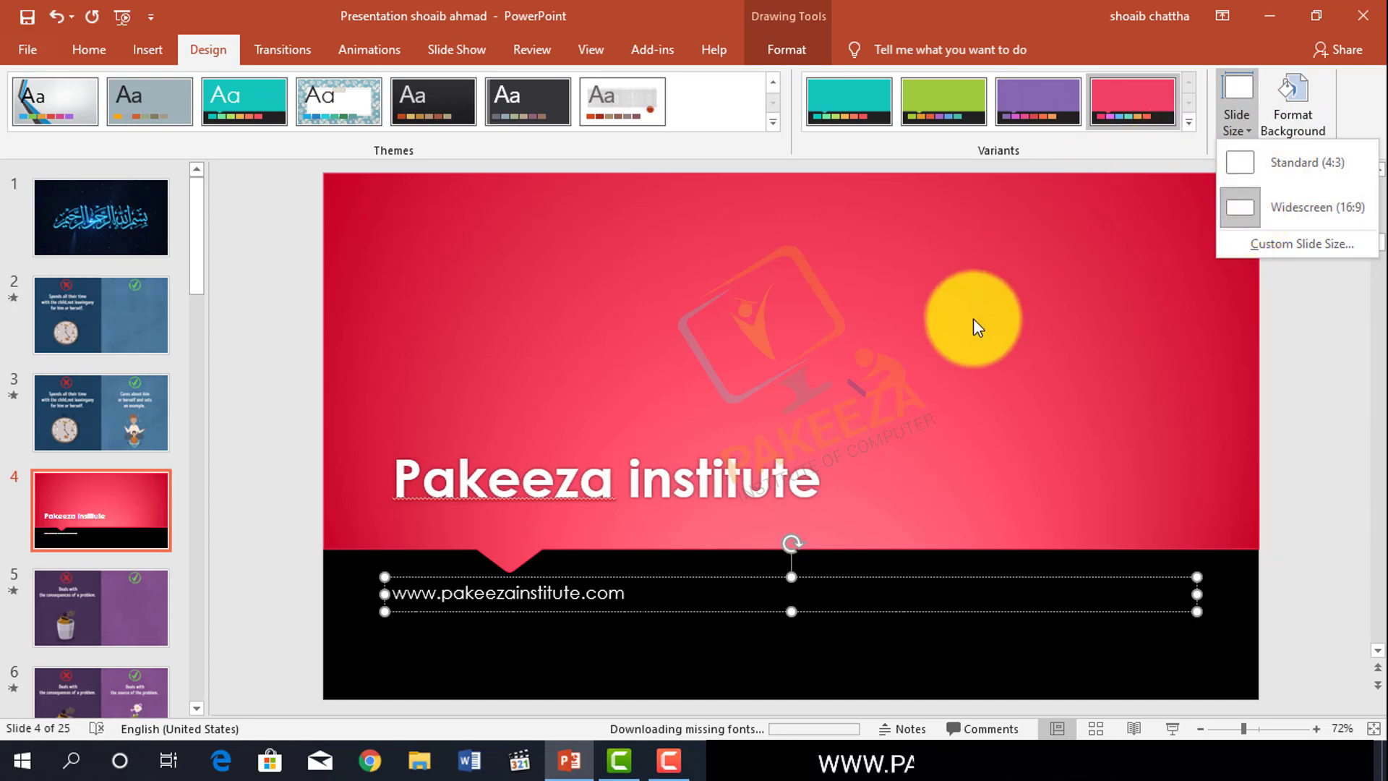
# Step: Change the slides to Standard (4:3), scaling the content down to fit
pyautogui.click(1285, 168)
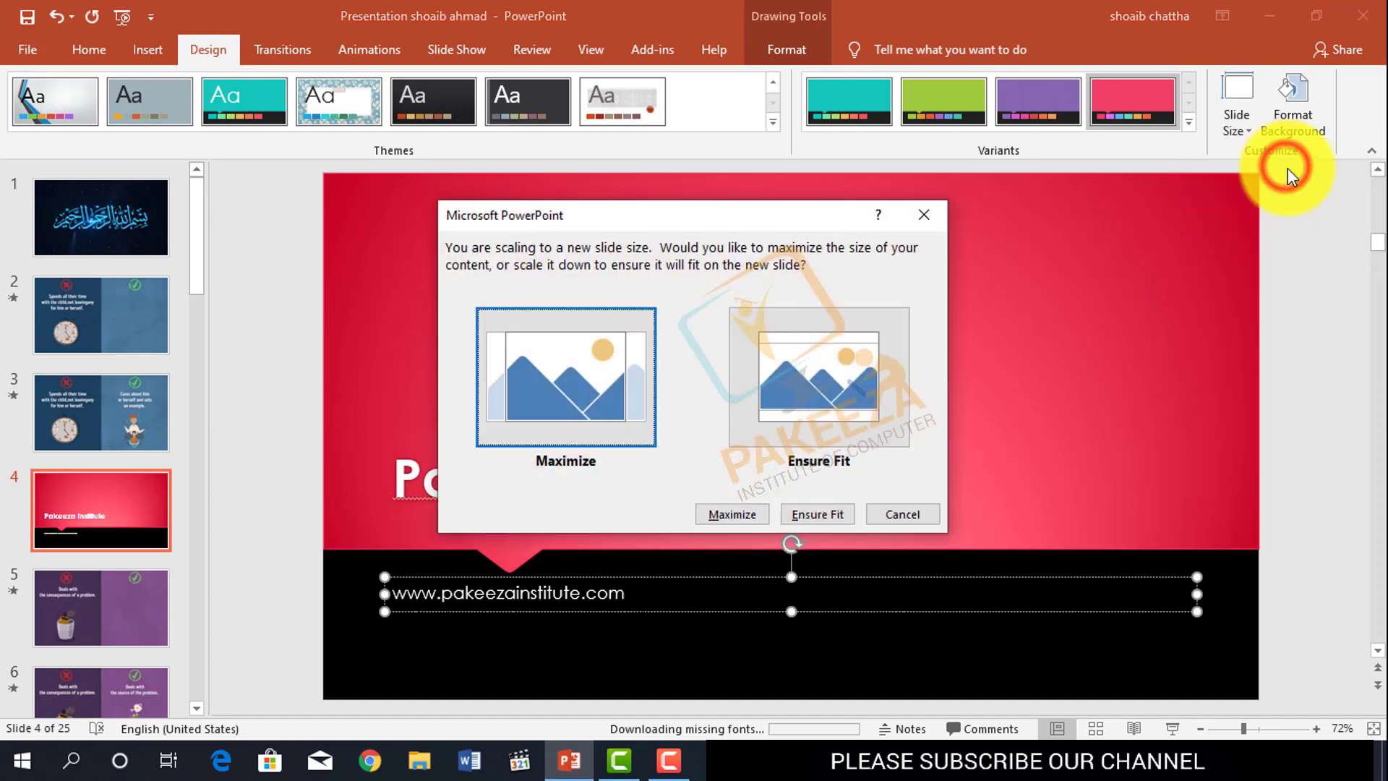
pyautogui.click(632, 463)
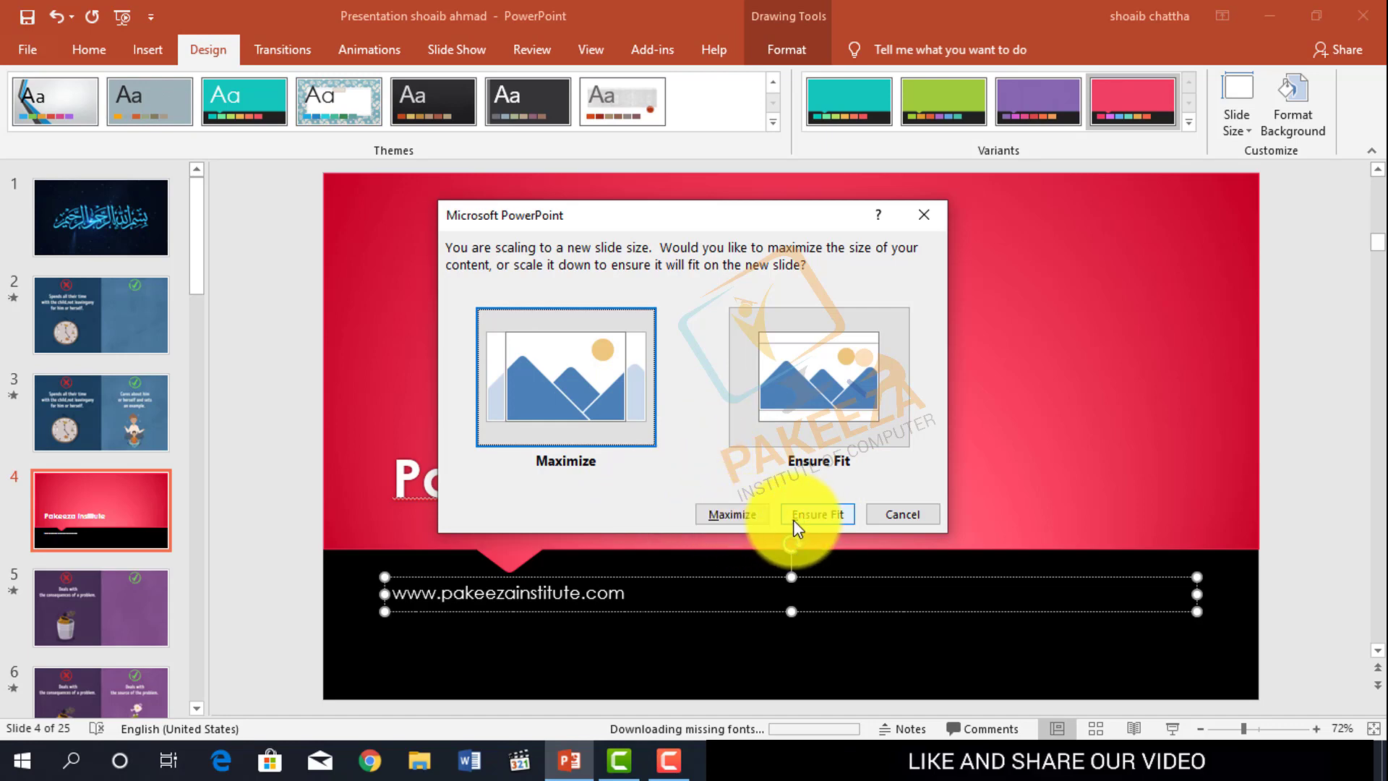
pyautogui.click(745, 512)
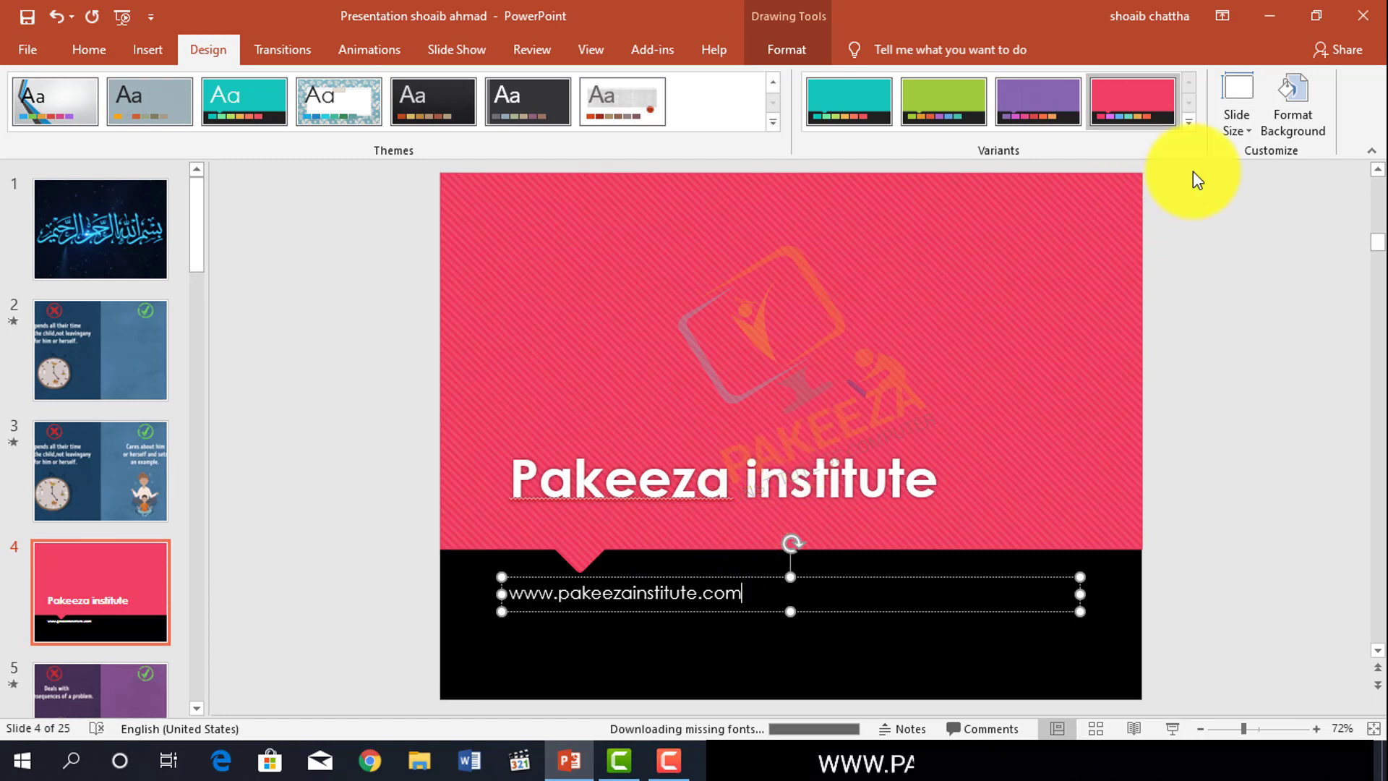
pyautogui.click(1250, 122)
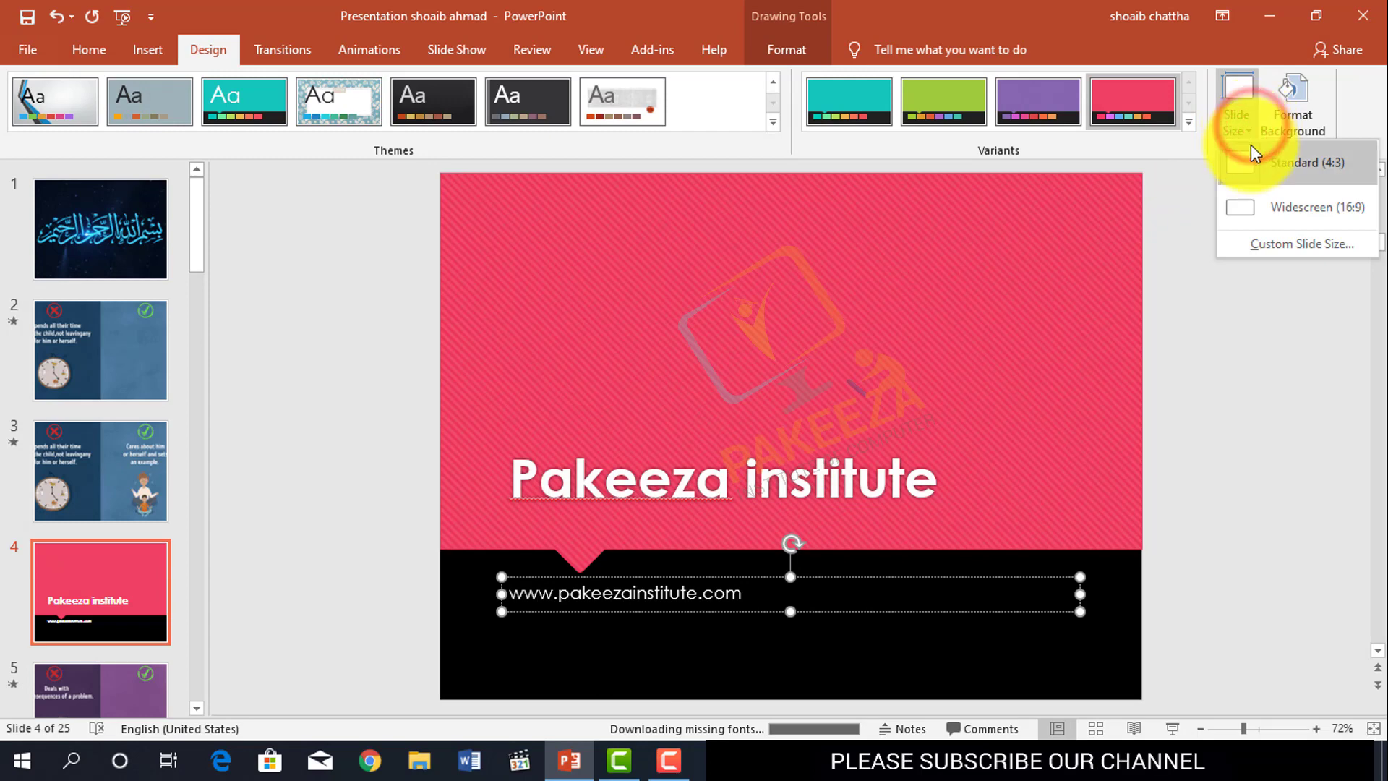
# Step: Inspect Custom Slide Size without changes, then set the slides to Widescreen (16:9)
pyautogui.click(1264, 250)
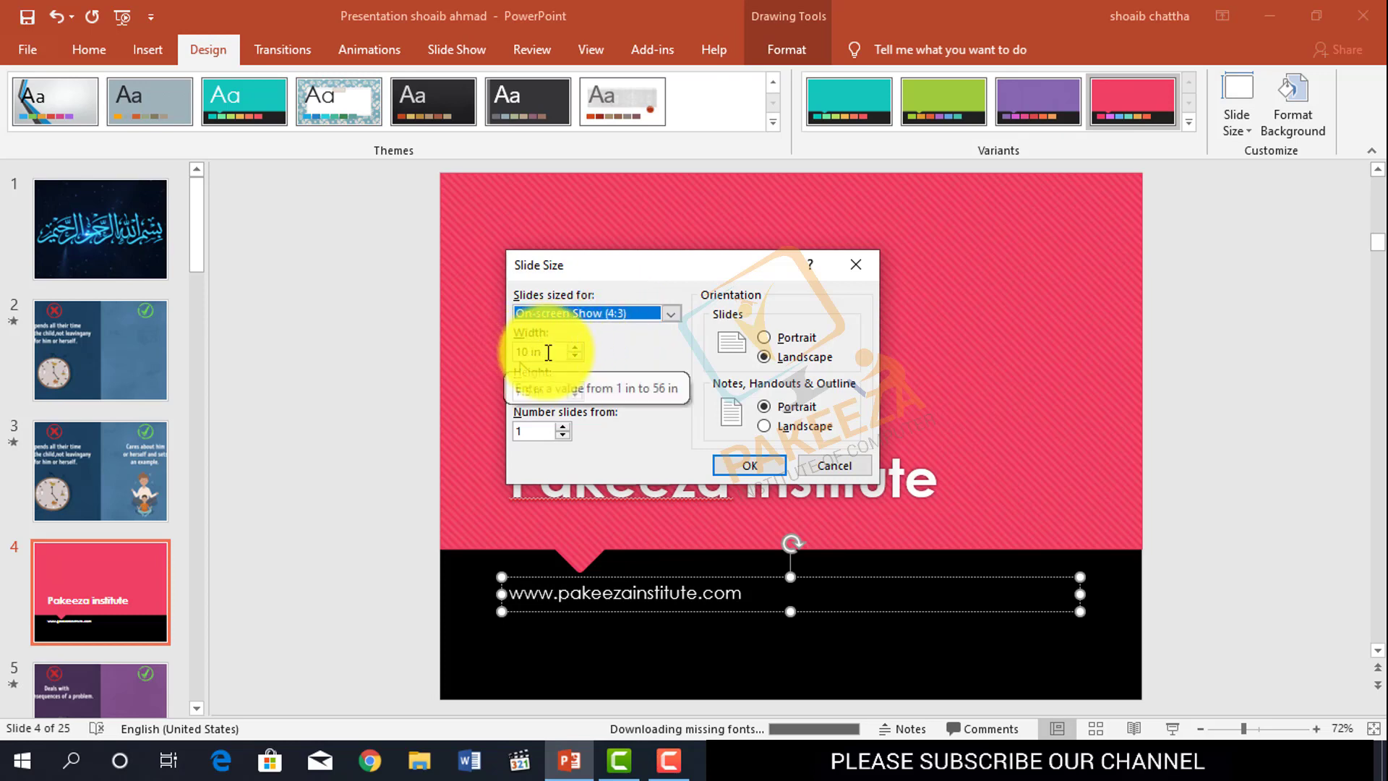
pyautogui.click(806, 465)
pyautogui.click(1246, 137)
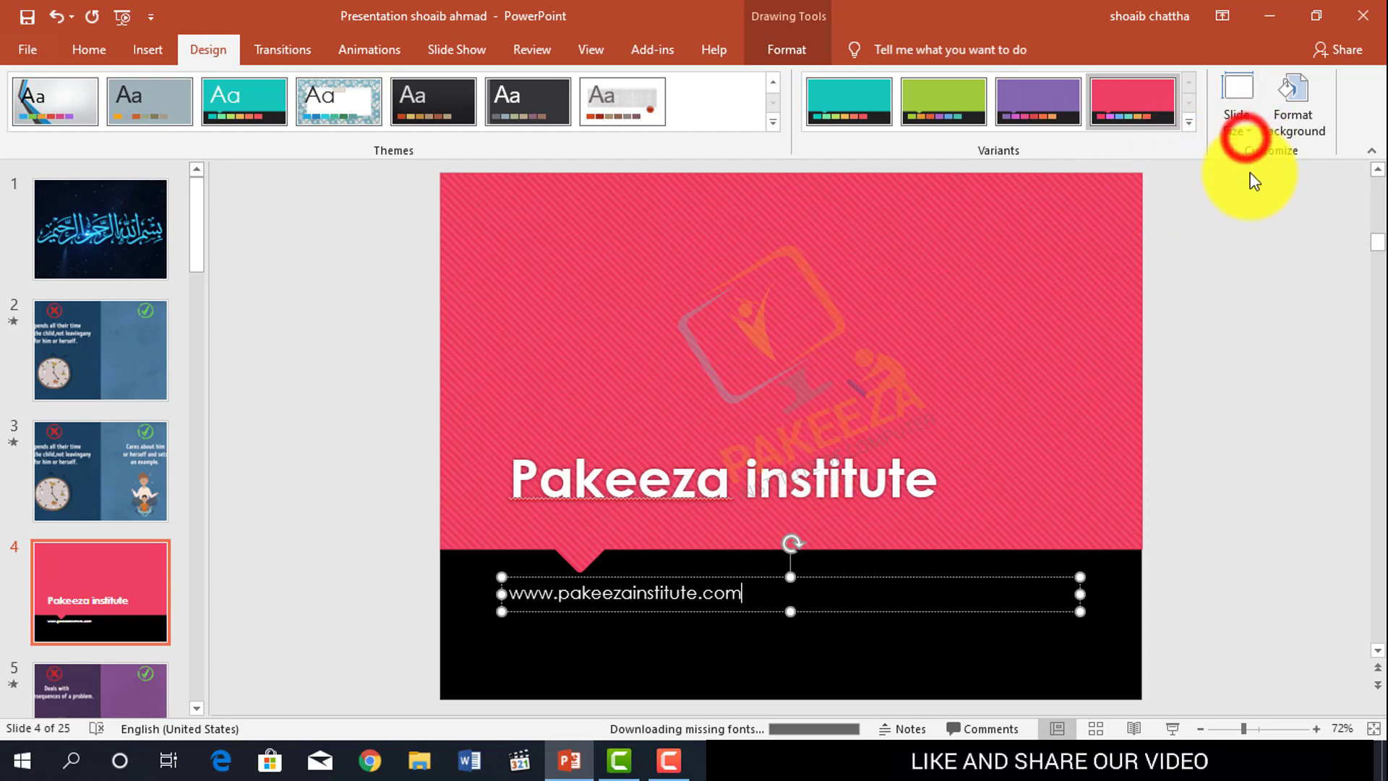
pyautogui.click(1270, 212)
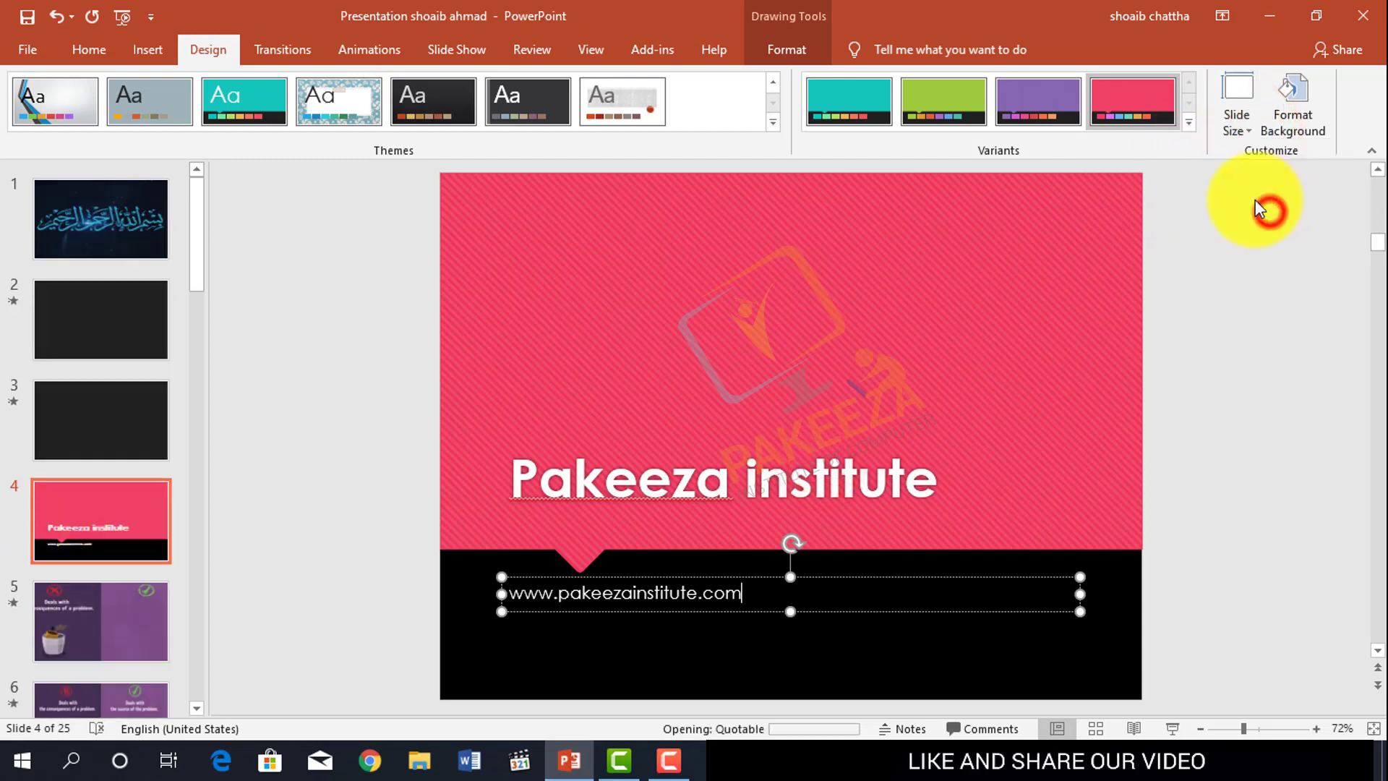
# Step: Set the slides to the 8 × 1 in Banner size, scaling content to fit
pyautogui.click(1248, 128)
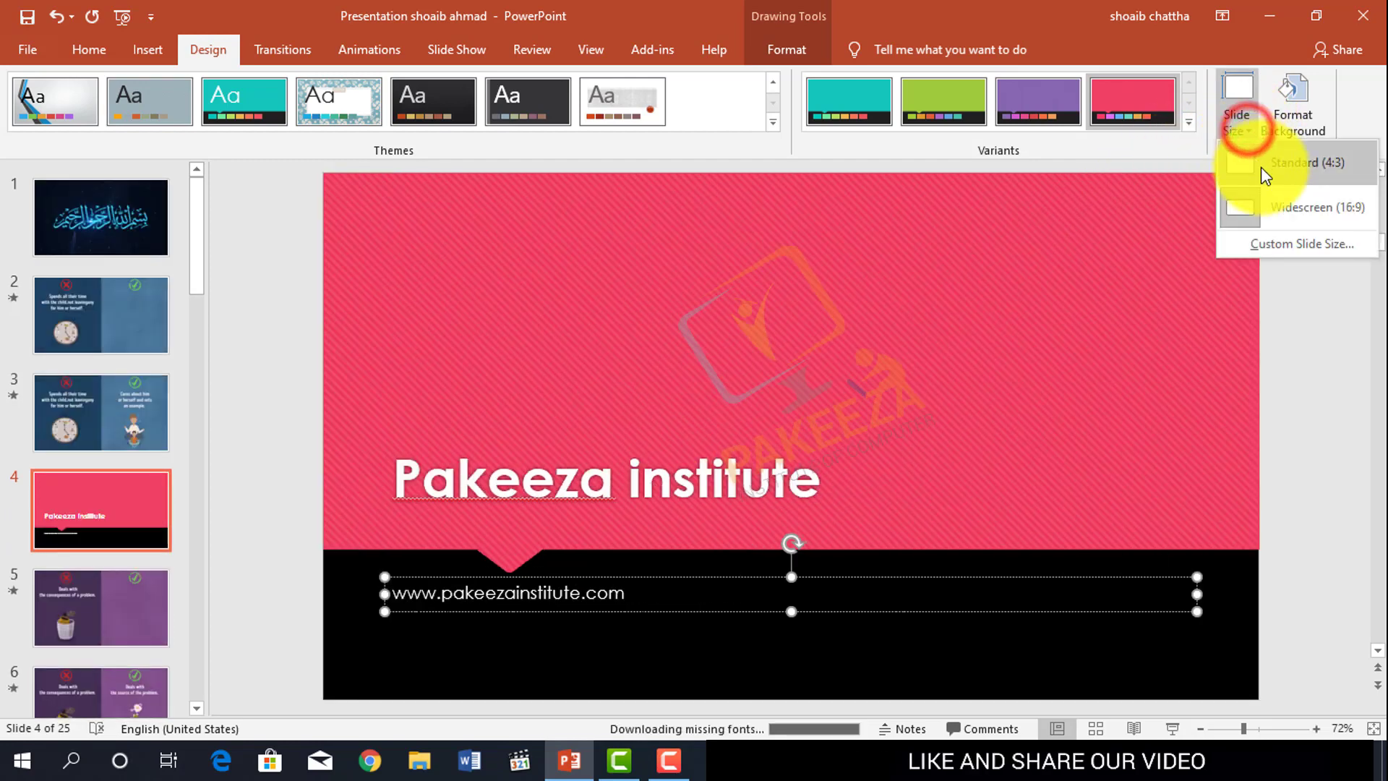
pyautogui.click(1261, 243)
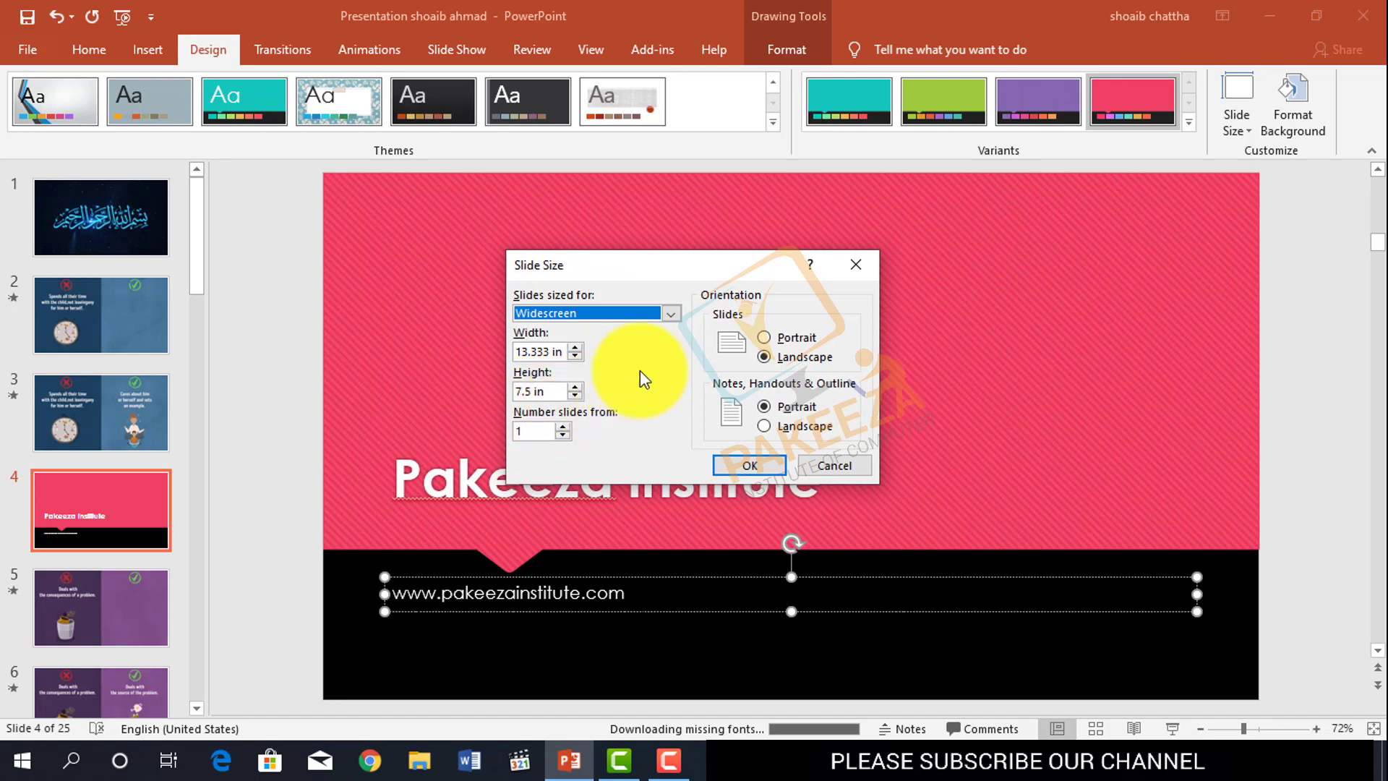
pyautogui.click(630, 313)
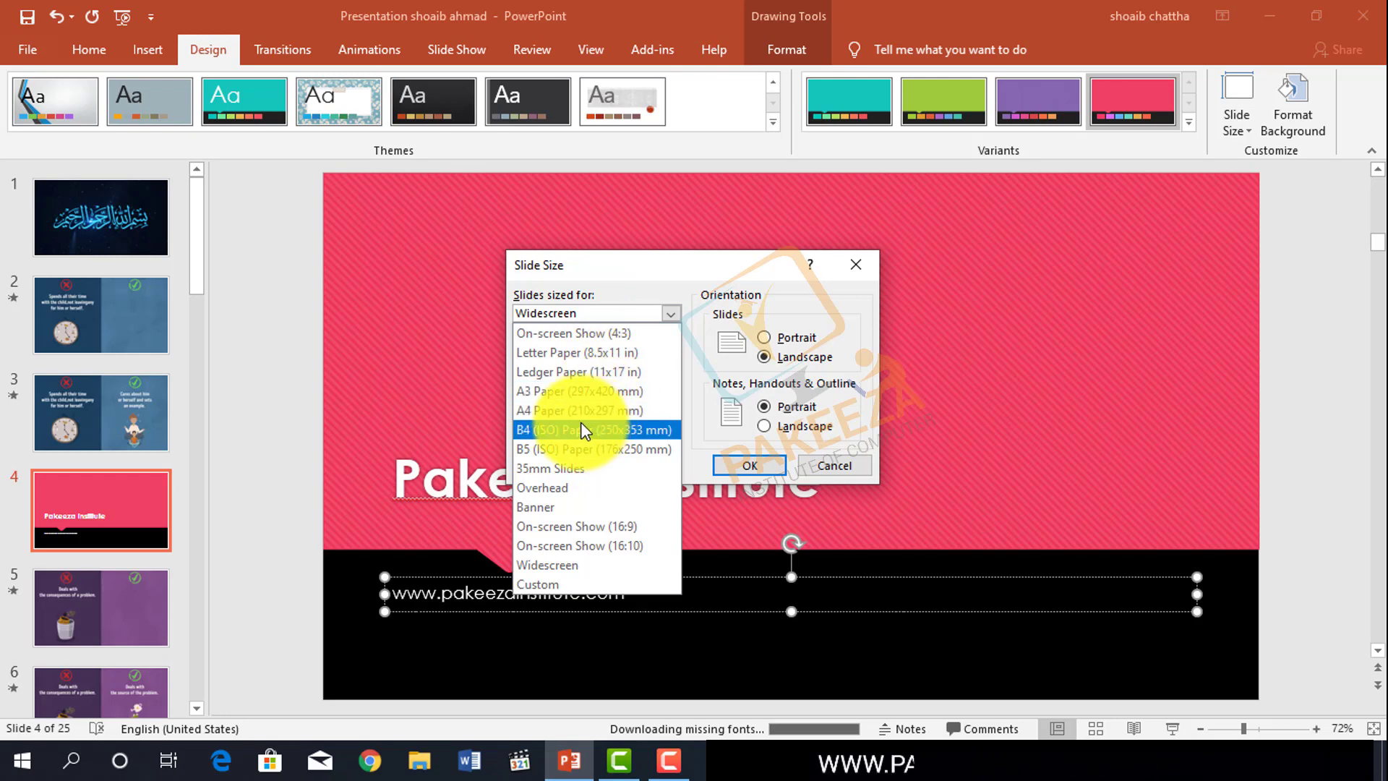
pyautogui.click(543, 507)
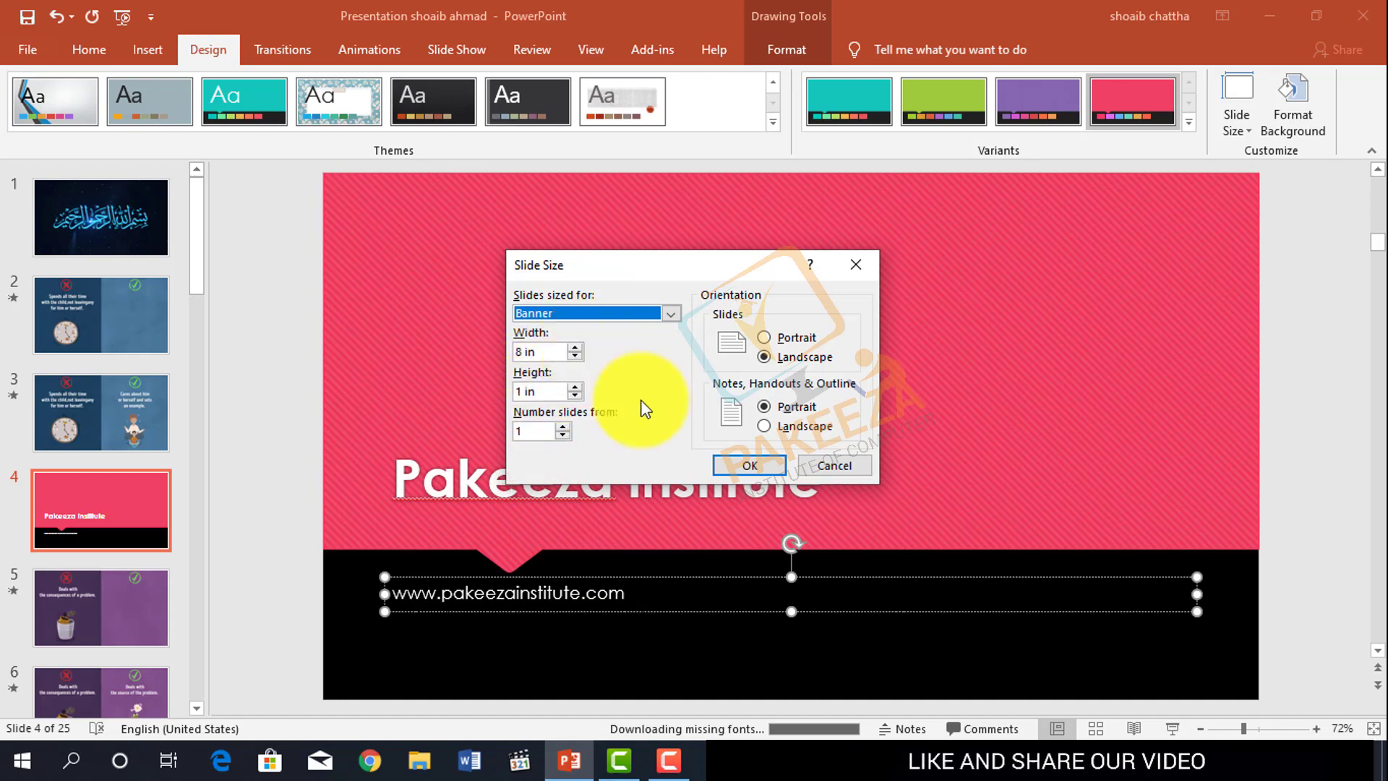
pyautogui.click(755, 466)
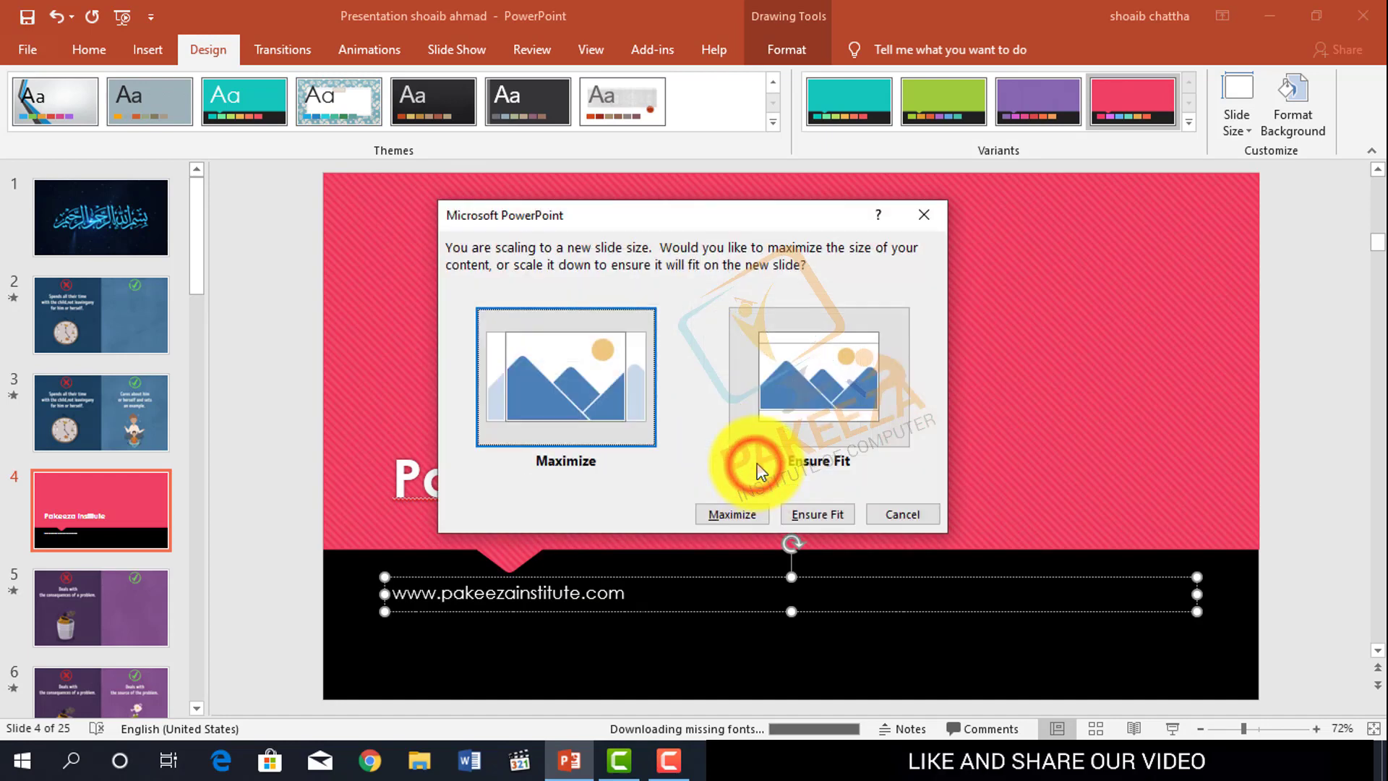
pyautogui.click(742, 516)
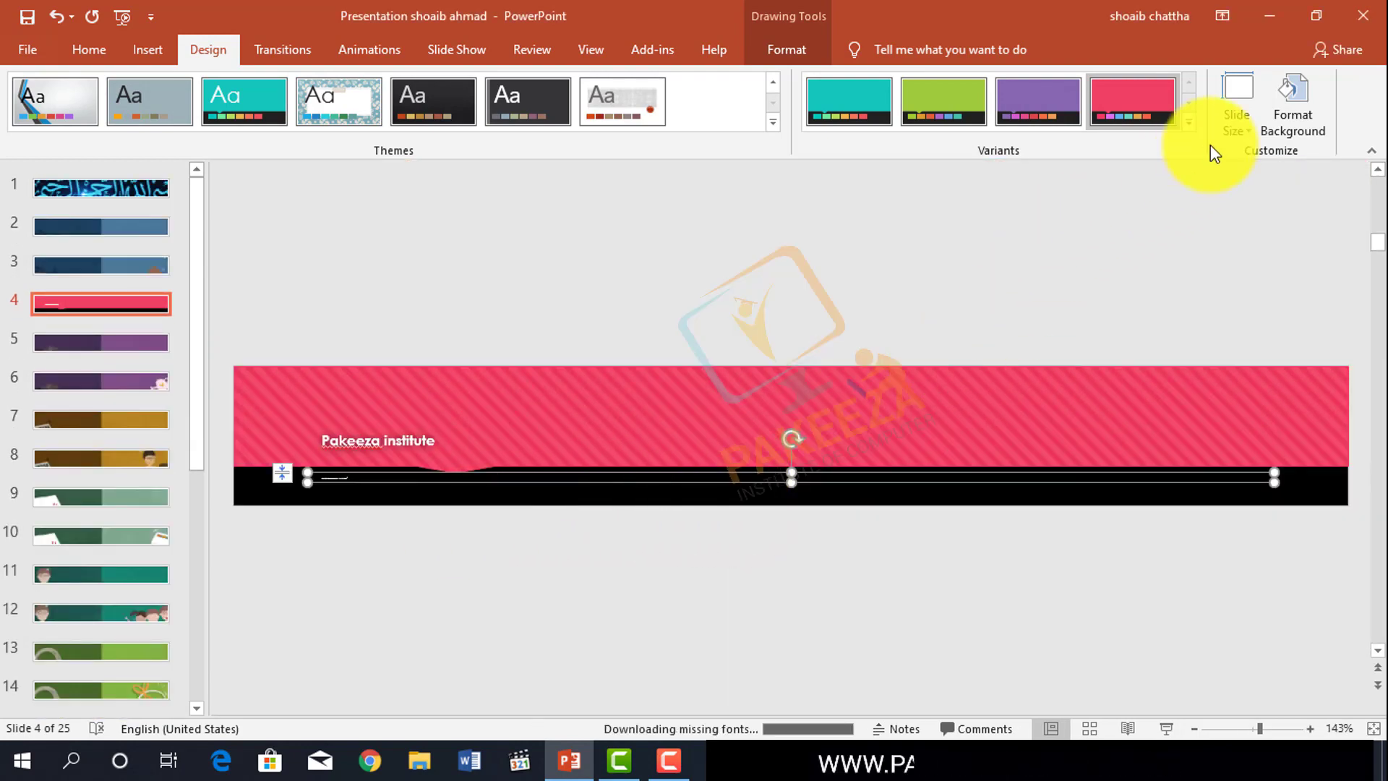
# Step: Change the slide size to A4 Paper (210x297 mm), 10.833 × 7.5 in, scaling content
pyautogui.click(1240, 126)
pyautogui.click(1277, 241)
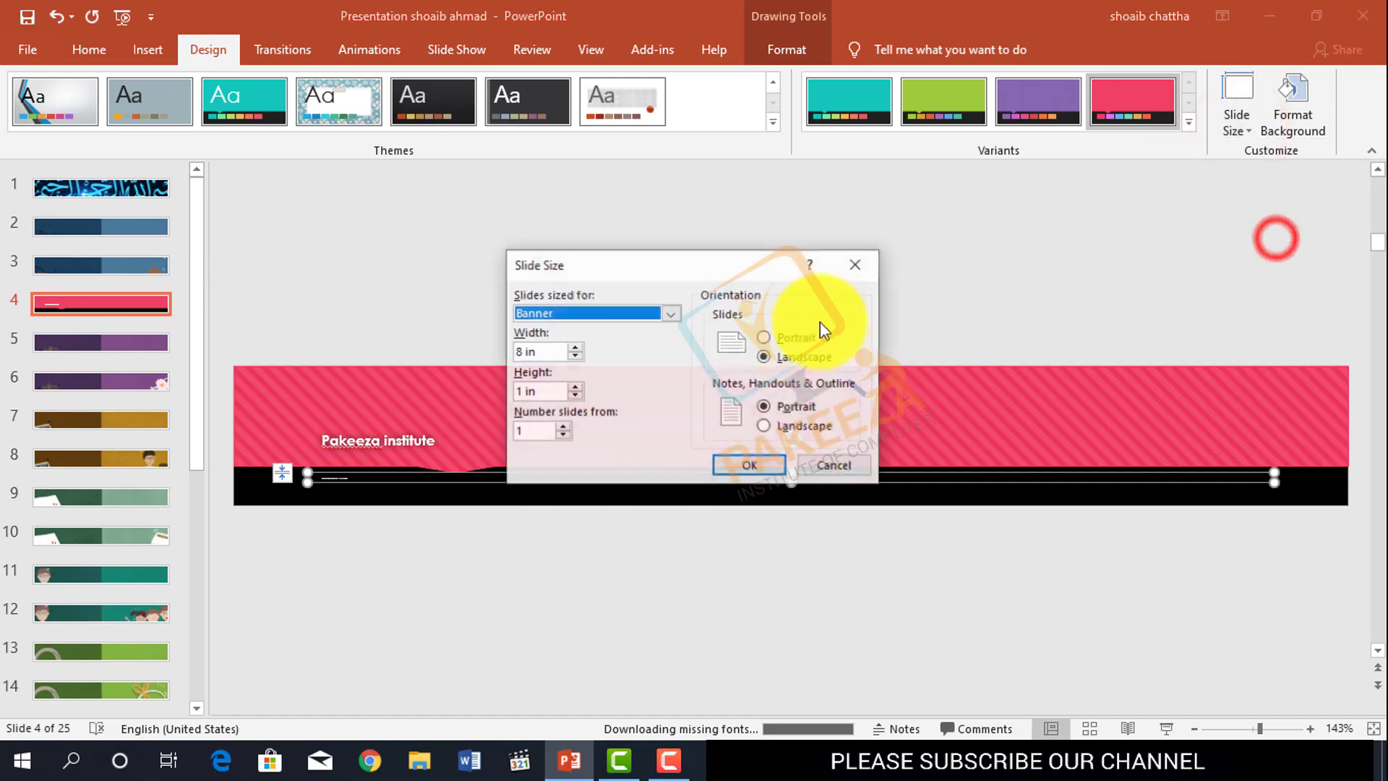
pyautogui.click(679, 316)
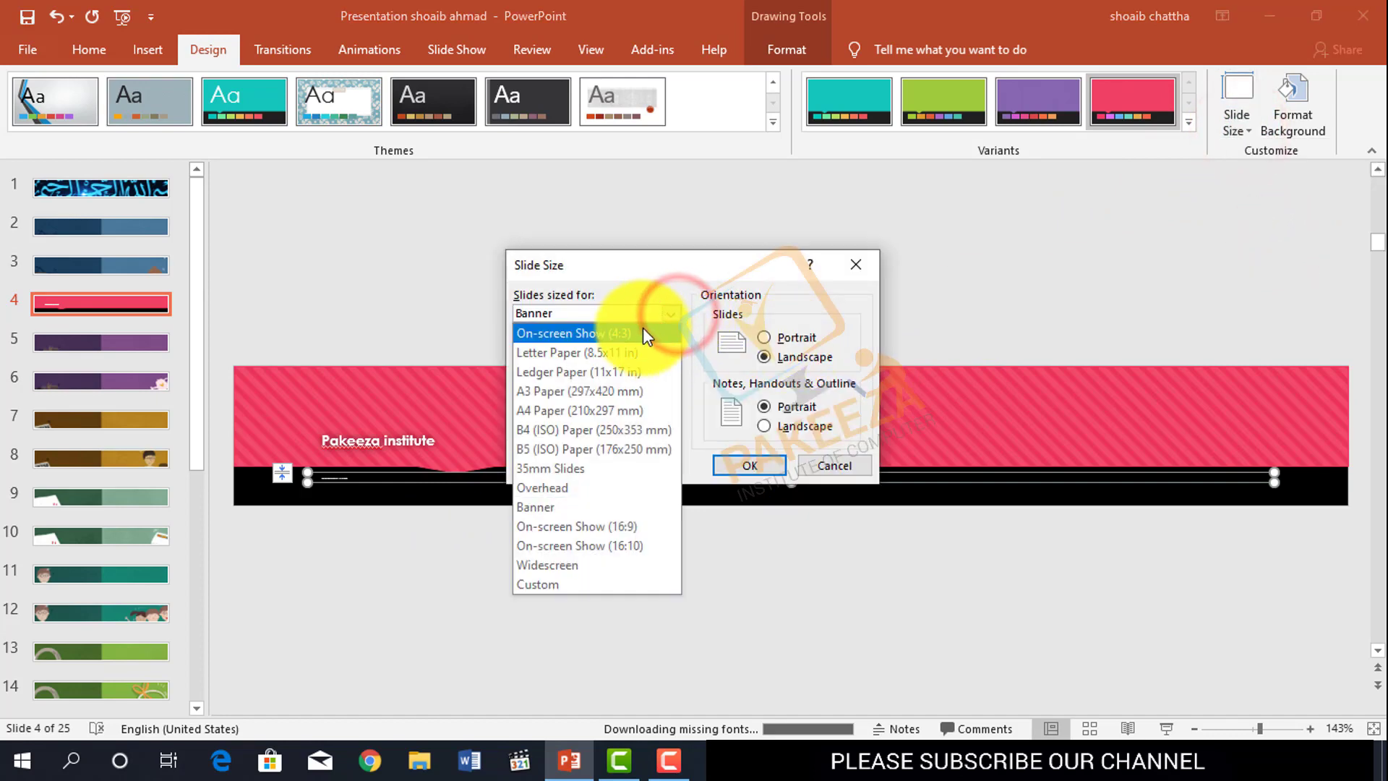
pyautogui.click(563, 410)
pyautogui.click(720, 464)
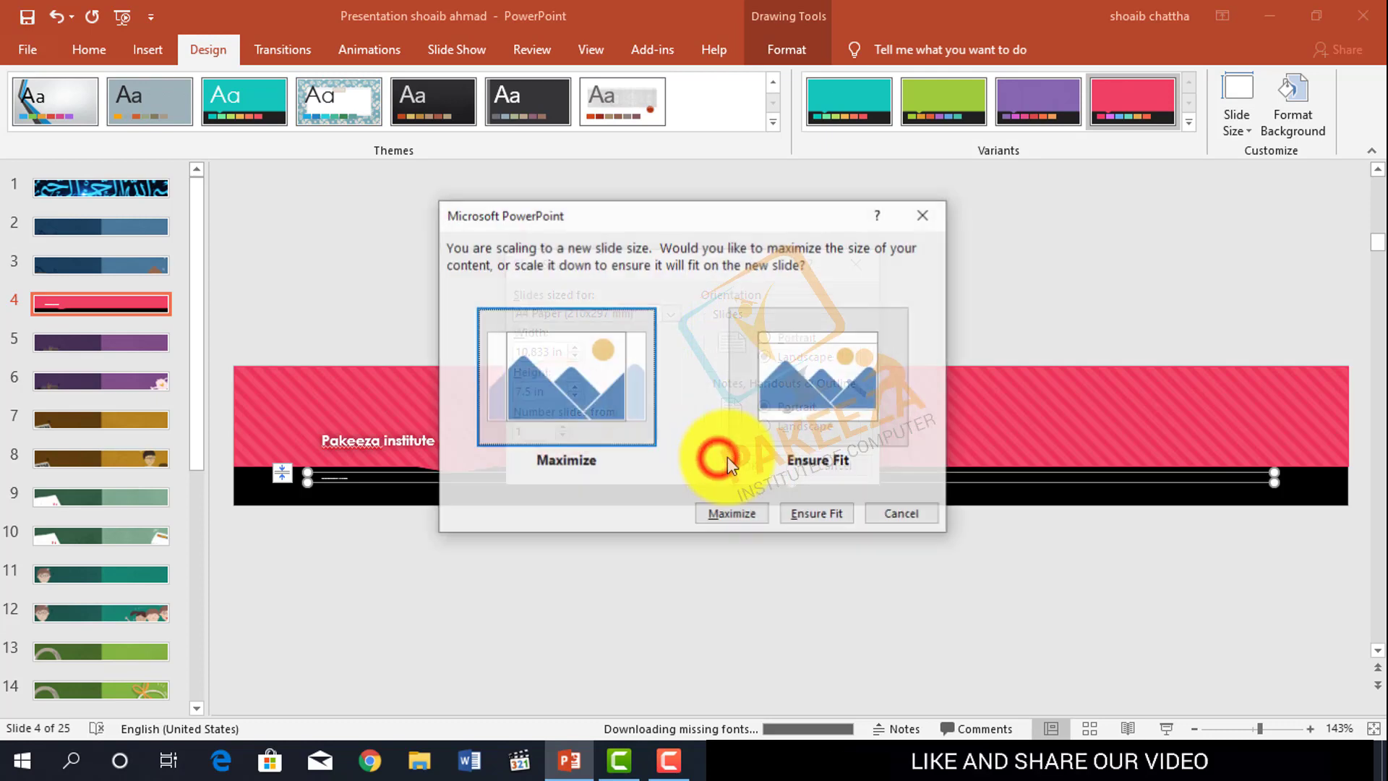
pyautogui.click(751, 519)
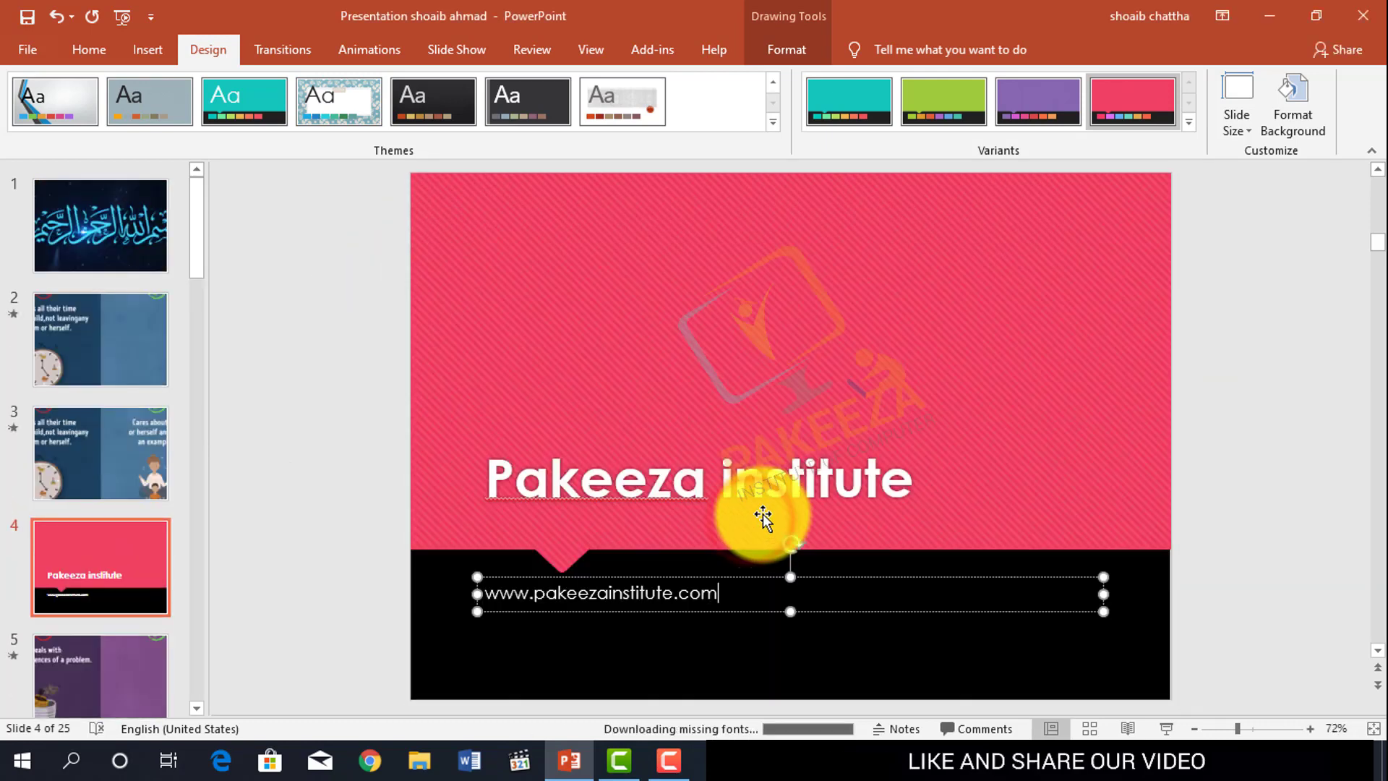
pyautogui.scroll(1, 760, 495)
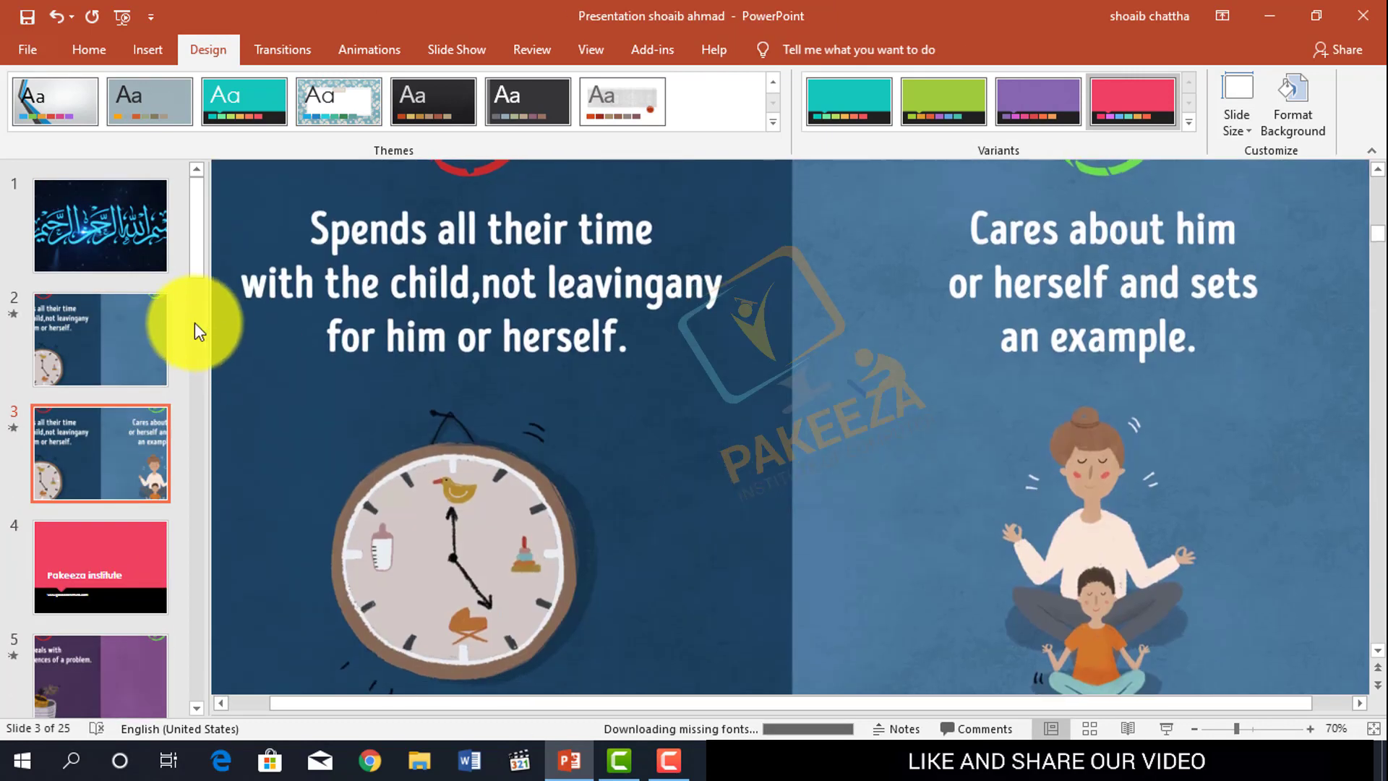
pyautogui.click(143, 553)
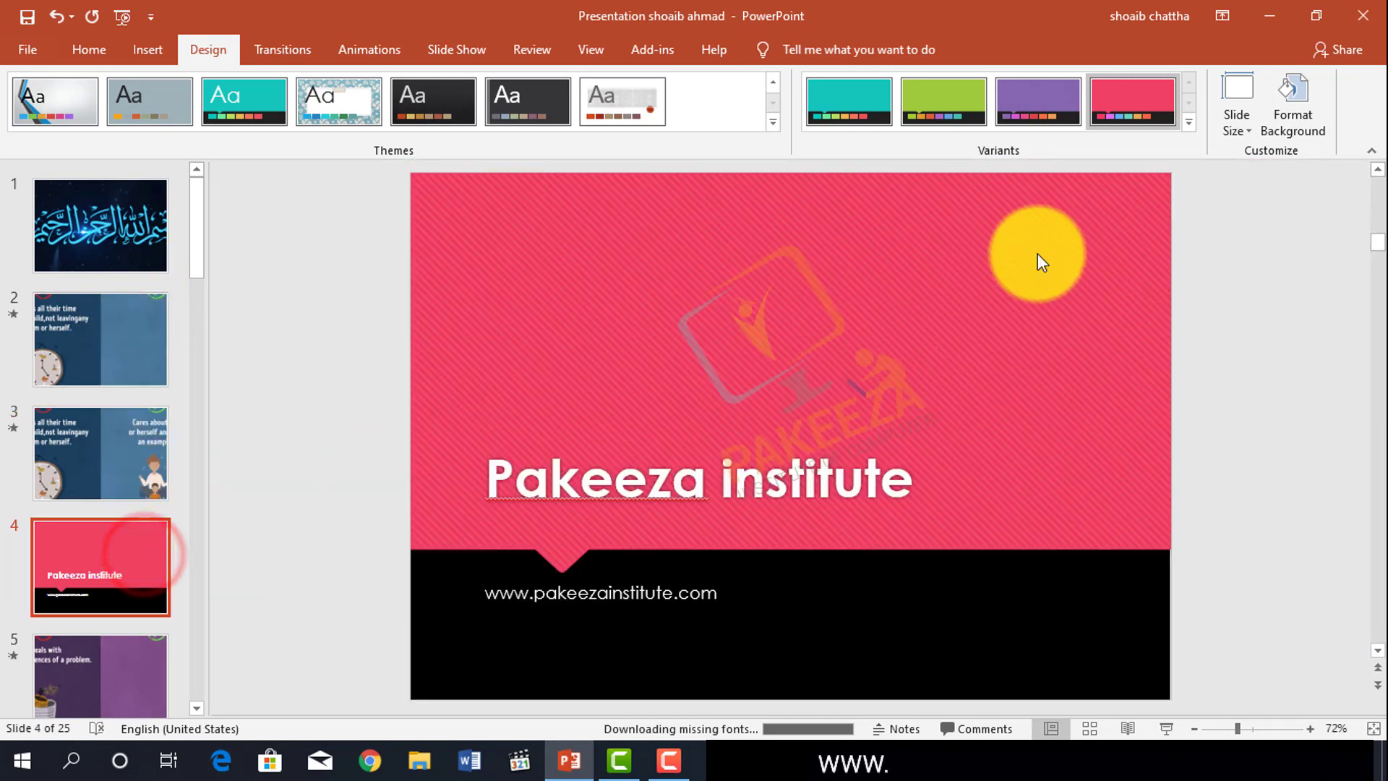
pyautogui.click(1244, 131)
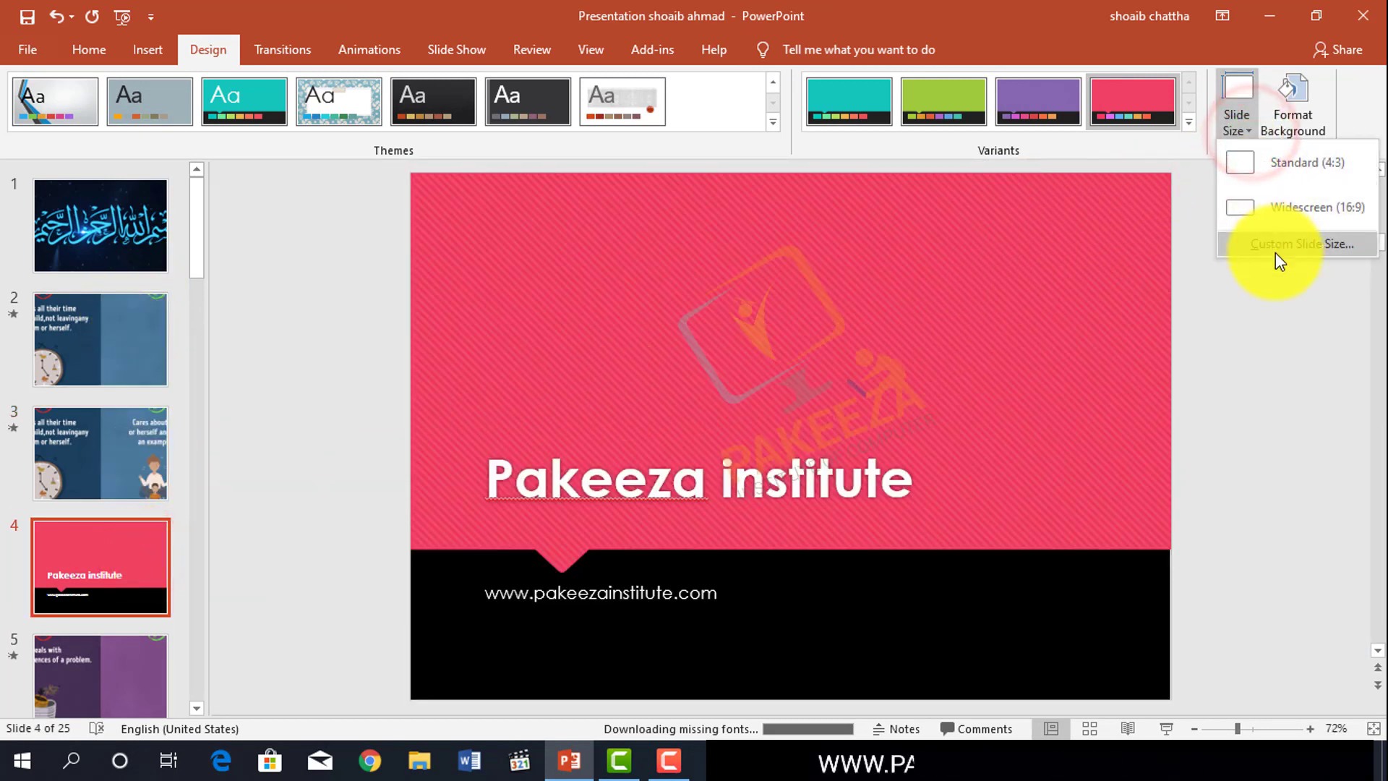
pyautogui.click(1275, 249)
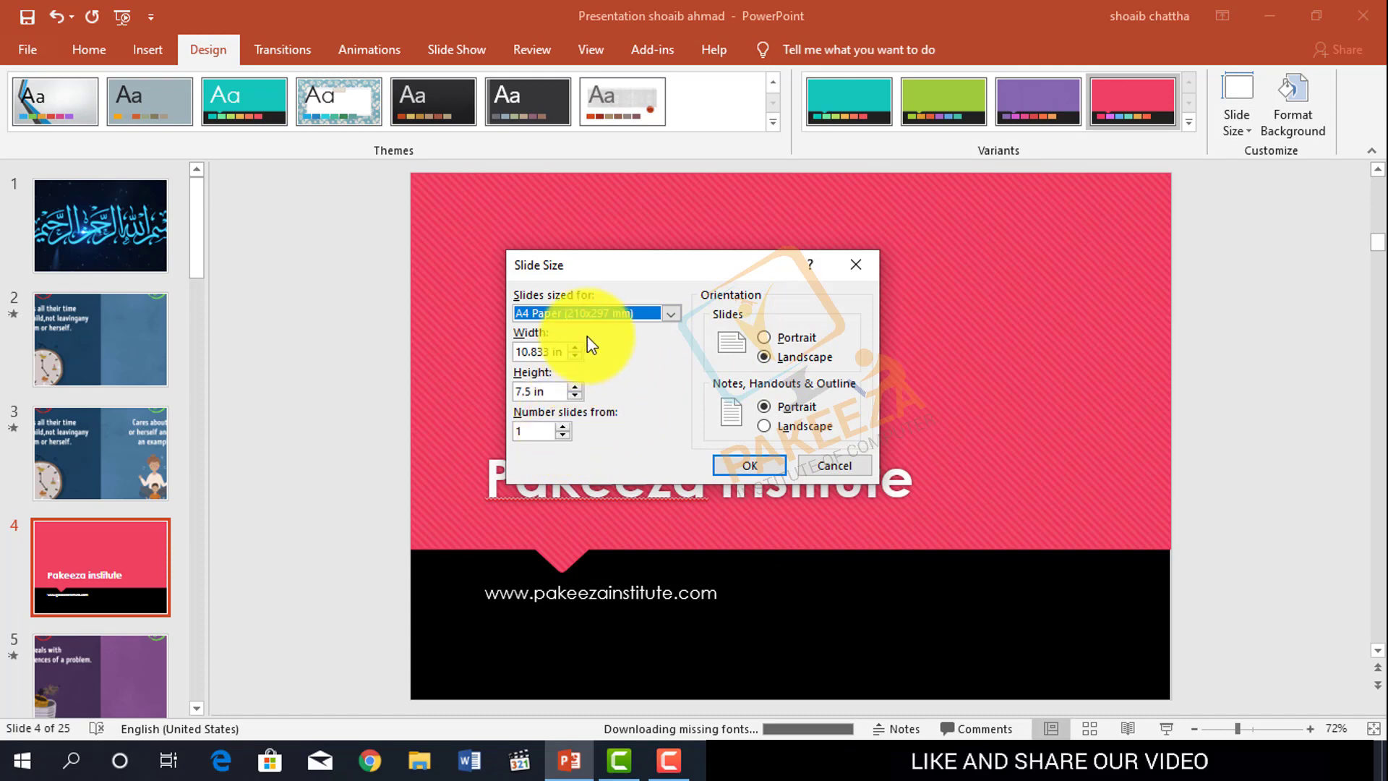
pyautogui.click(826, 465)
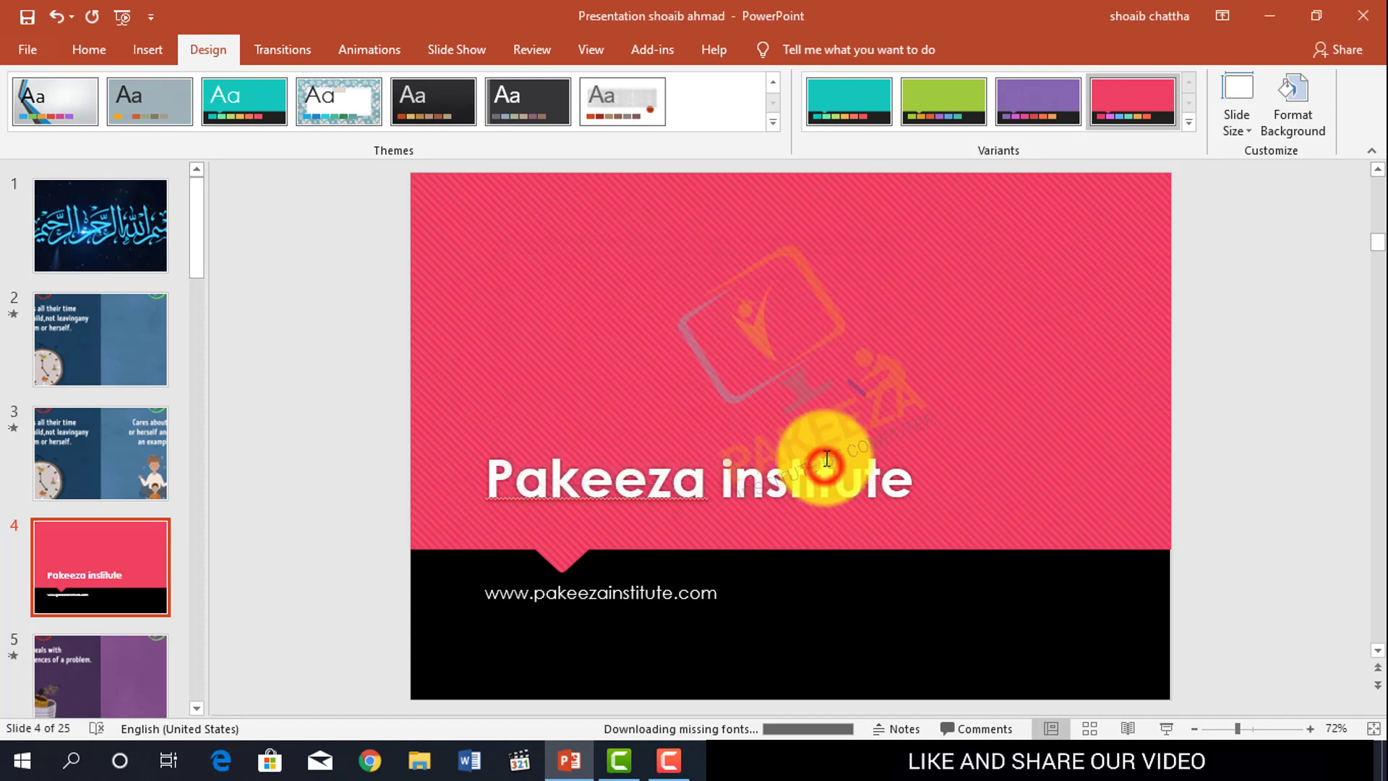
# Step: In Format Background, fill slide 4's lower band solid blue, then solid yellow
pyautogui.click(1298, 136)
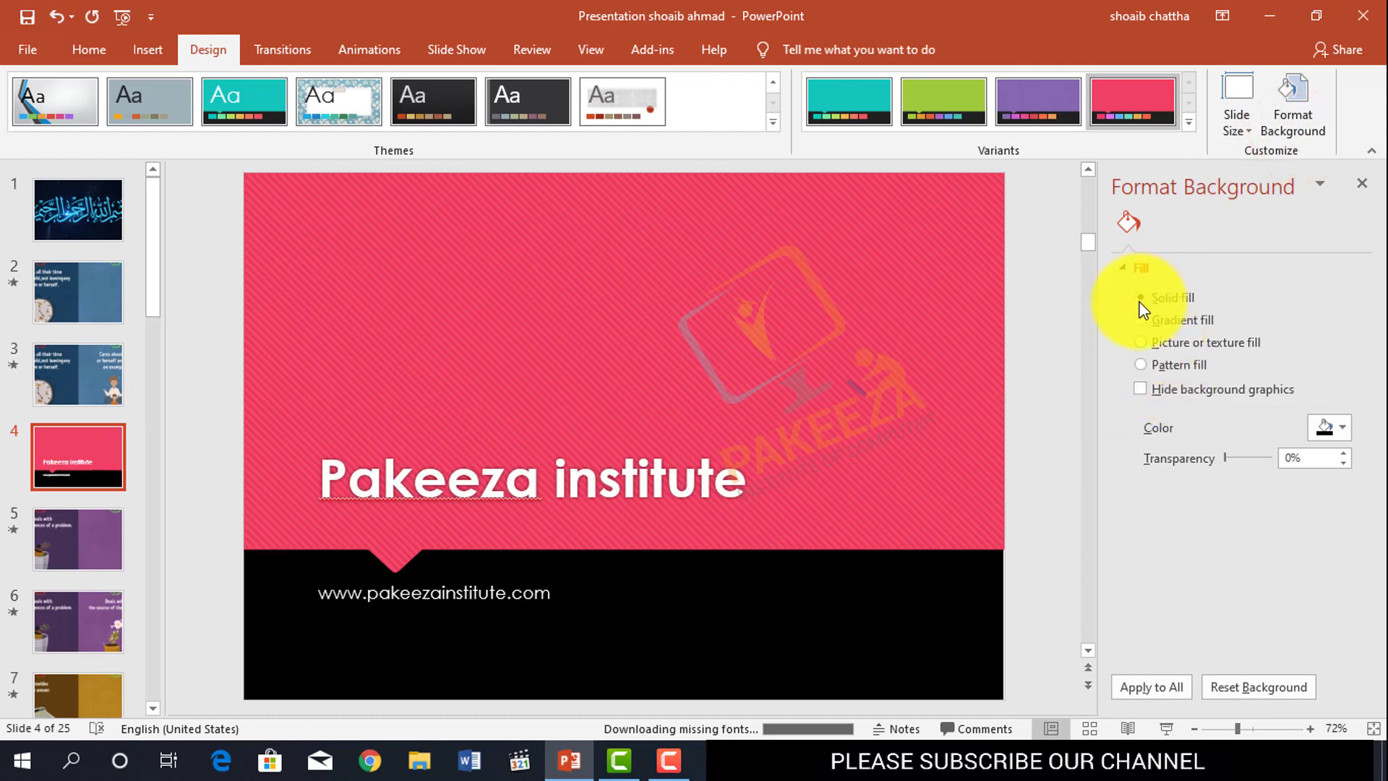
pyautogui.click(1338, 428)
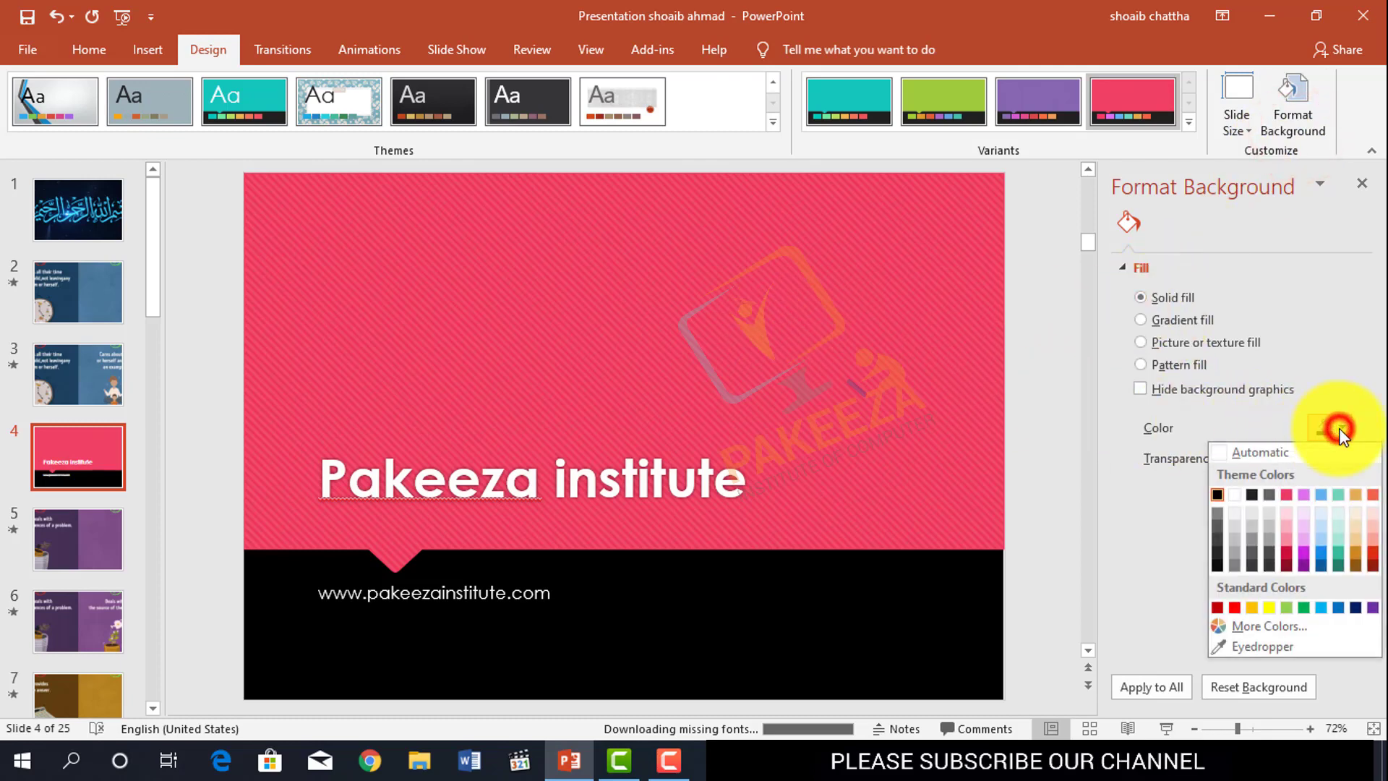
pyautogui.click(1324, 494)
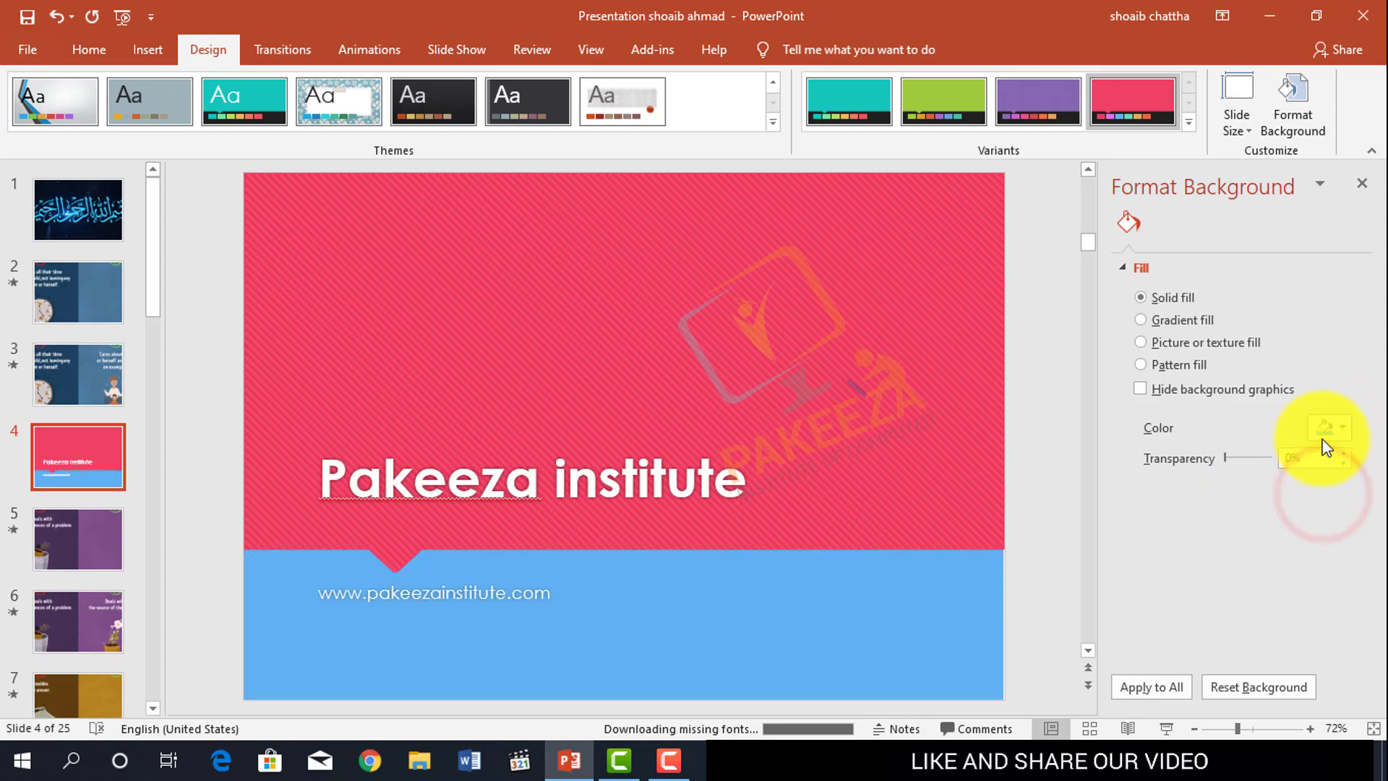
pyautogui.click(1342, 429)
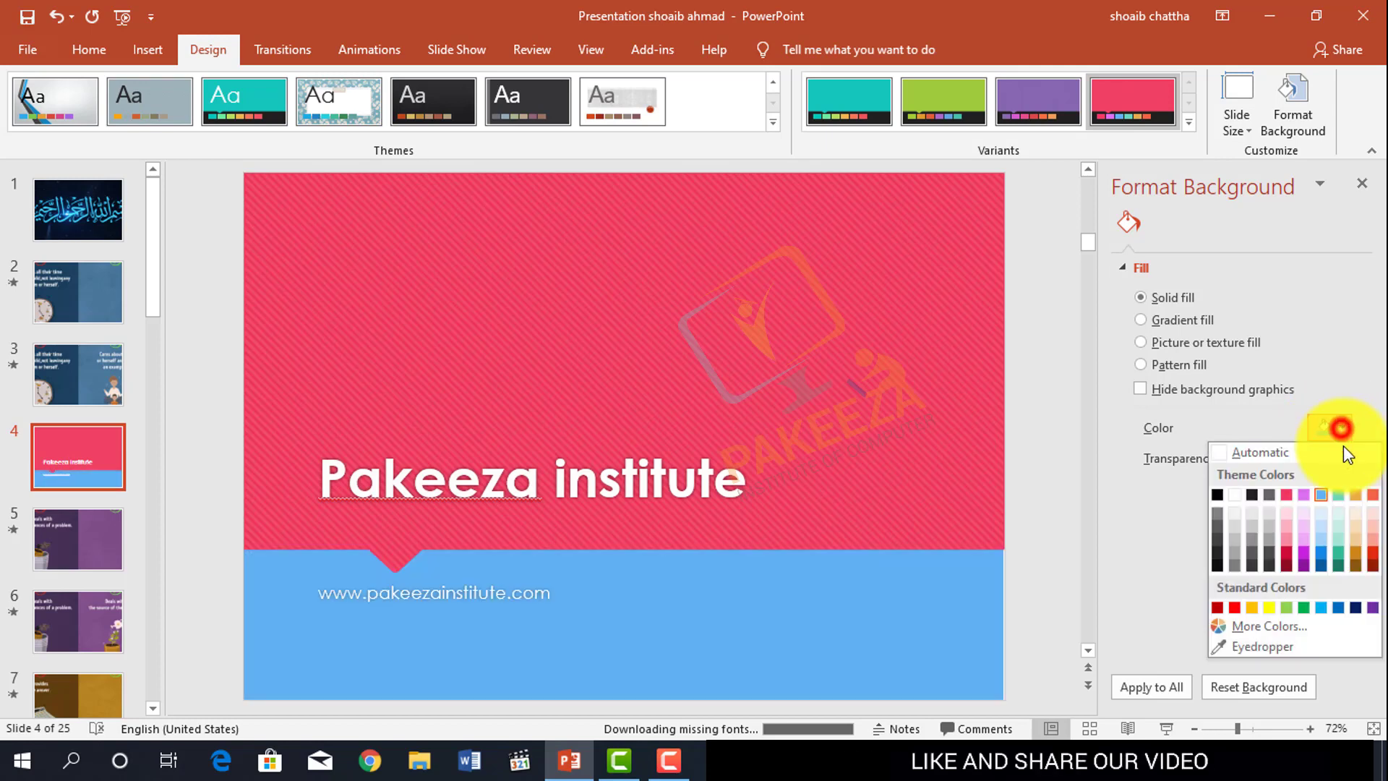
pyautogui.click(1271, 607)
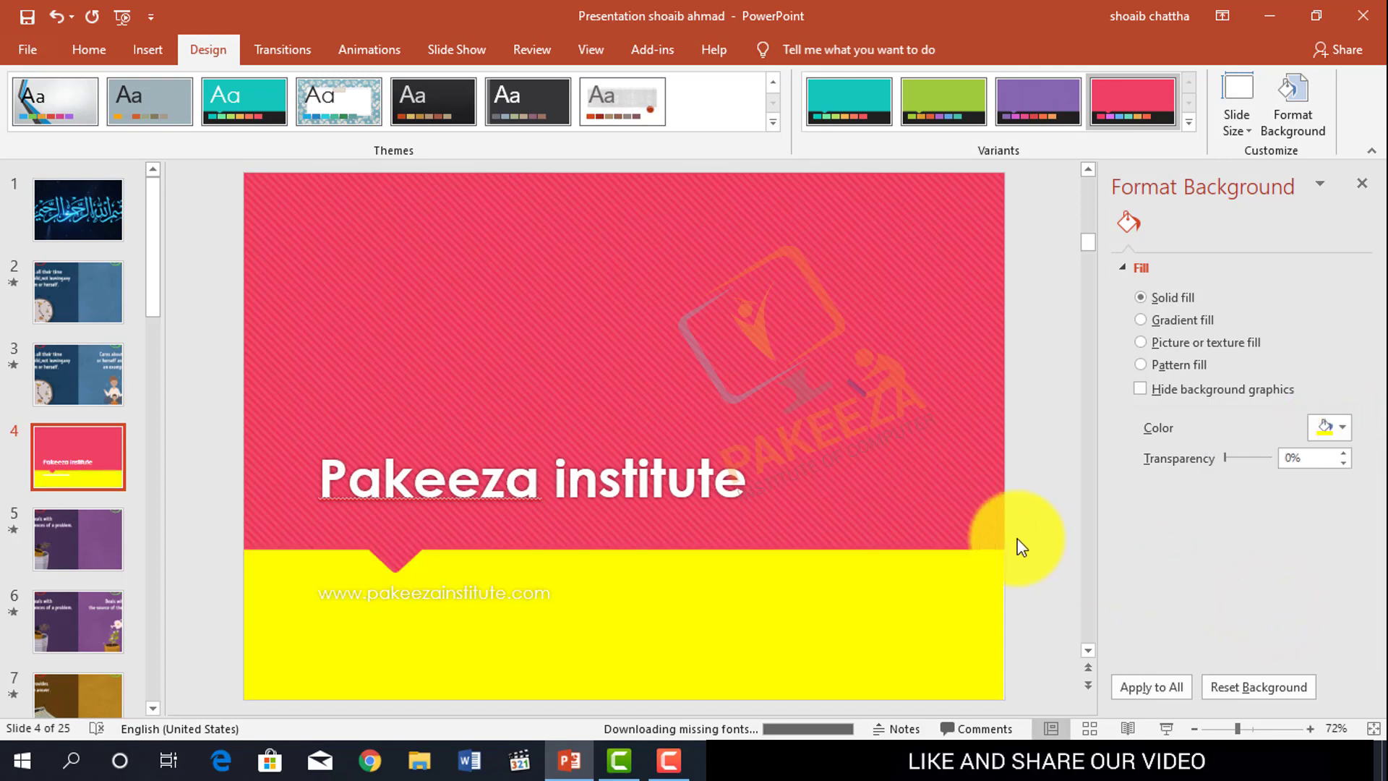
pyautogui.click(1147, 320)
# Step: Apply a blue preset gradient, then switch the background to a picture or texture fill
pyautogui.click(1333, 427)
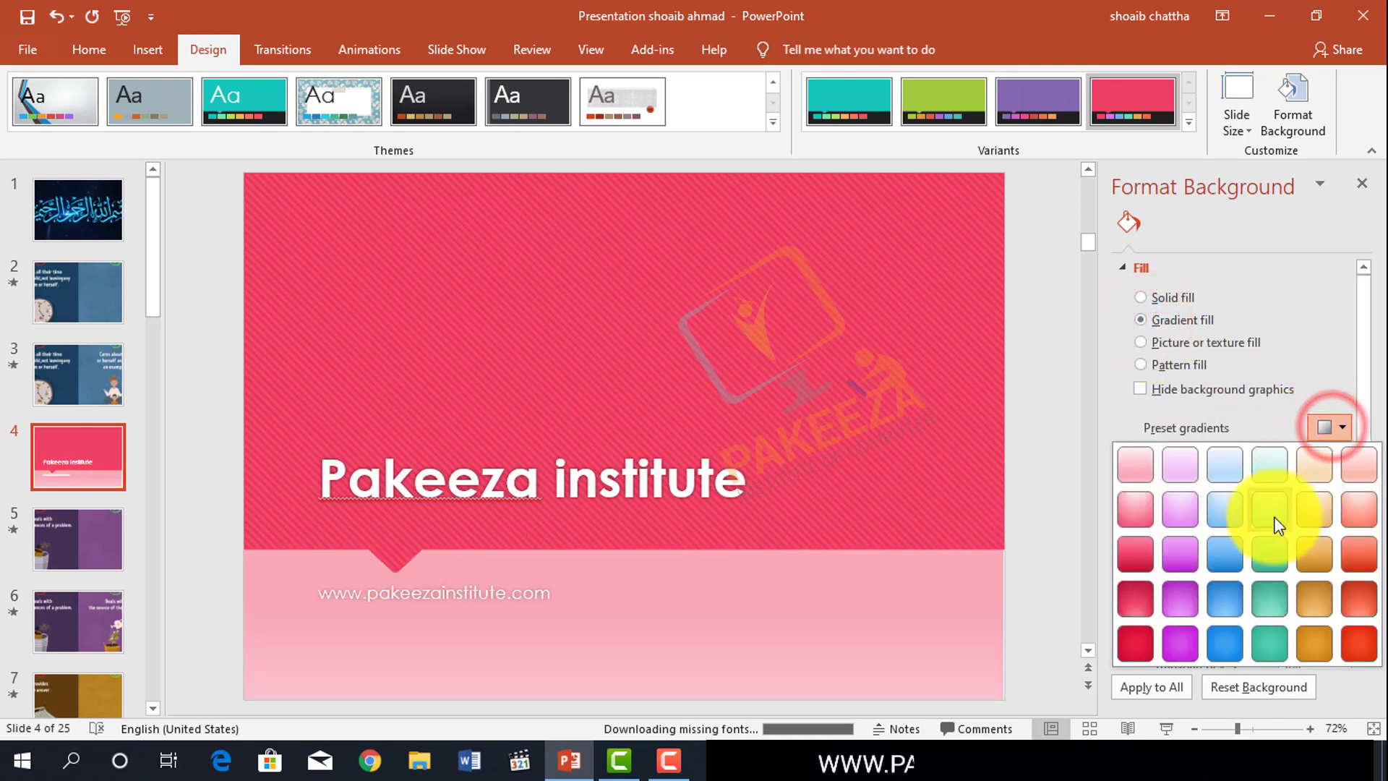
pyautogui.click(1222, 555)
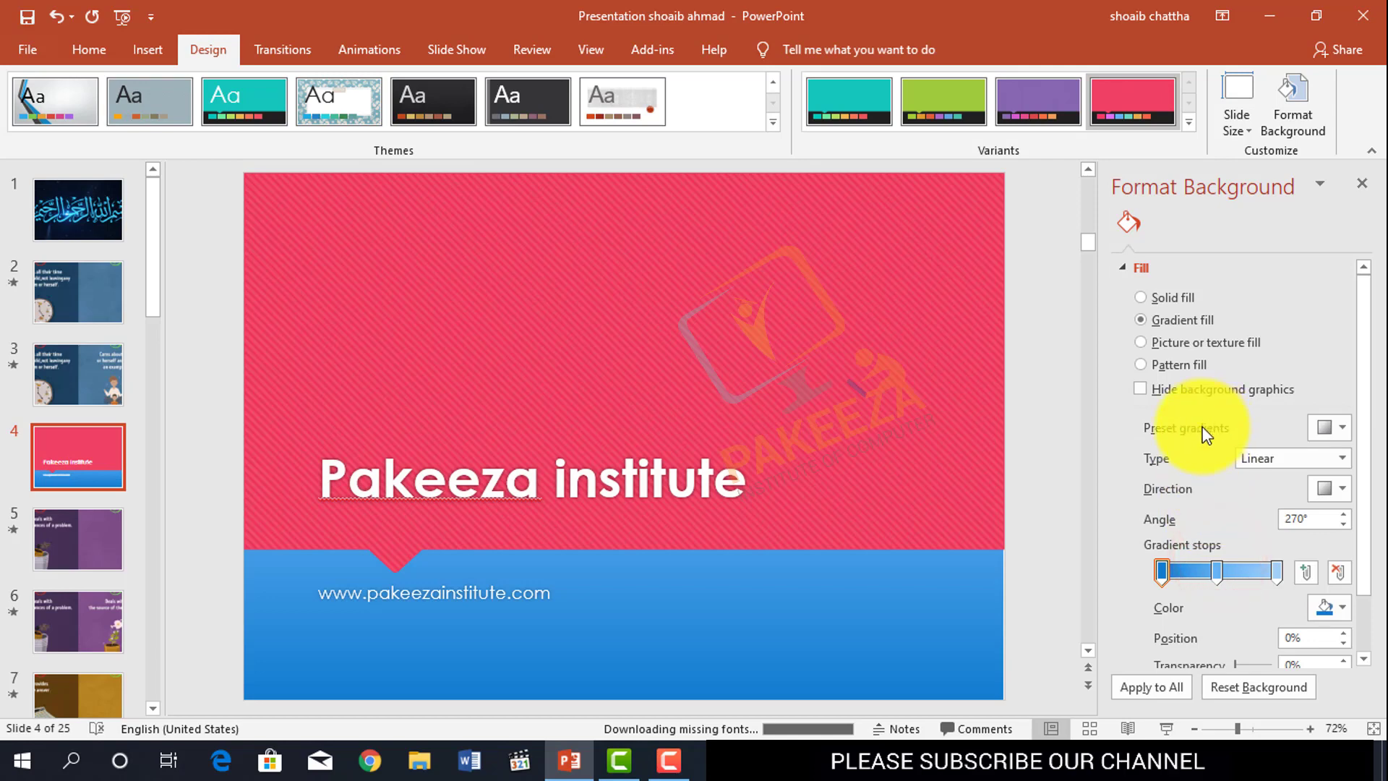
pyautogui.moveTo(1363, 520)
pyautogui.mouseDown()
pyautogui.moveTo(1383, 614)
pyautogui.moveTo(1364, 470)
pyautogui.mouseUp()
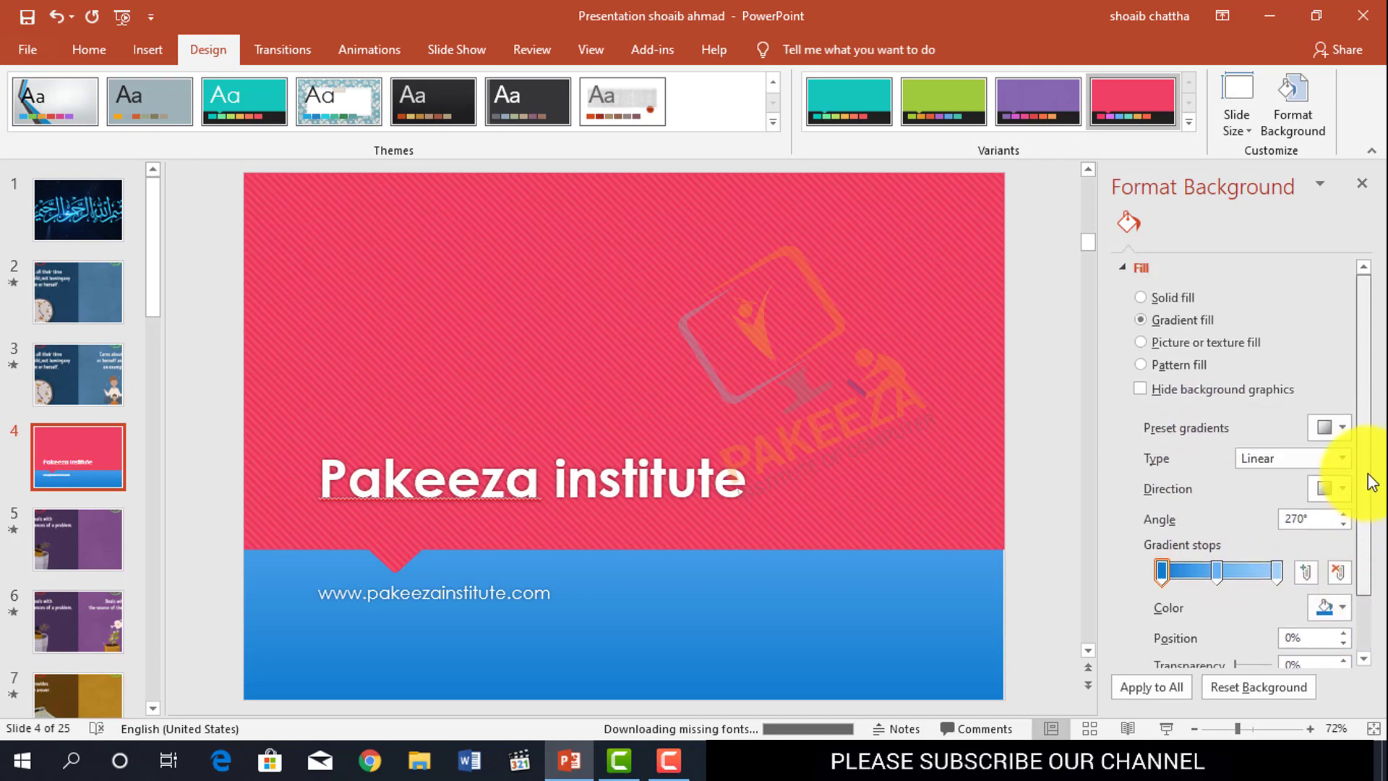
pyautogui.click(1147, 342)
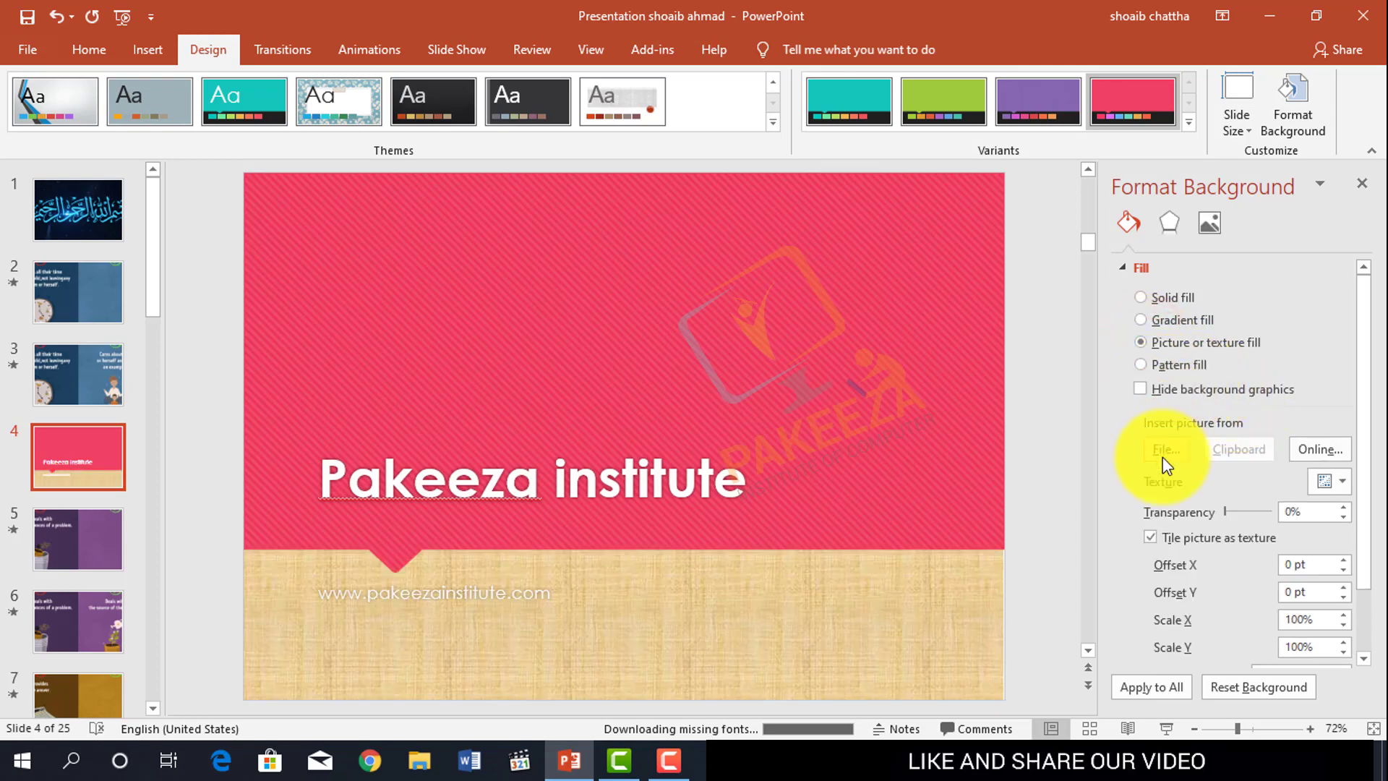
# Step: Fill slide 4's background with the 'pakeeza walllpaper' image from E:\Home\Pakeeza institute of computer
pyautogui.click(1159, 449)
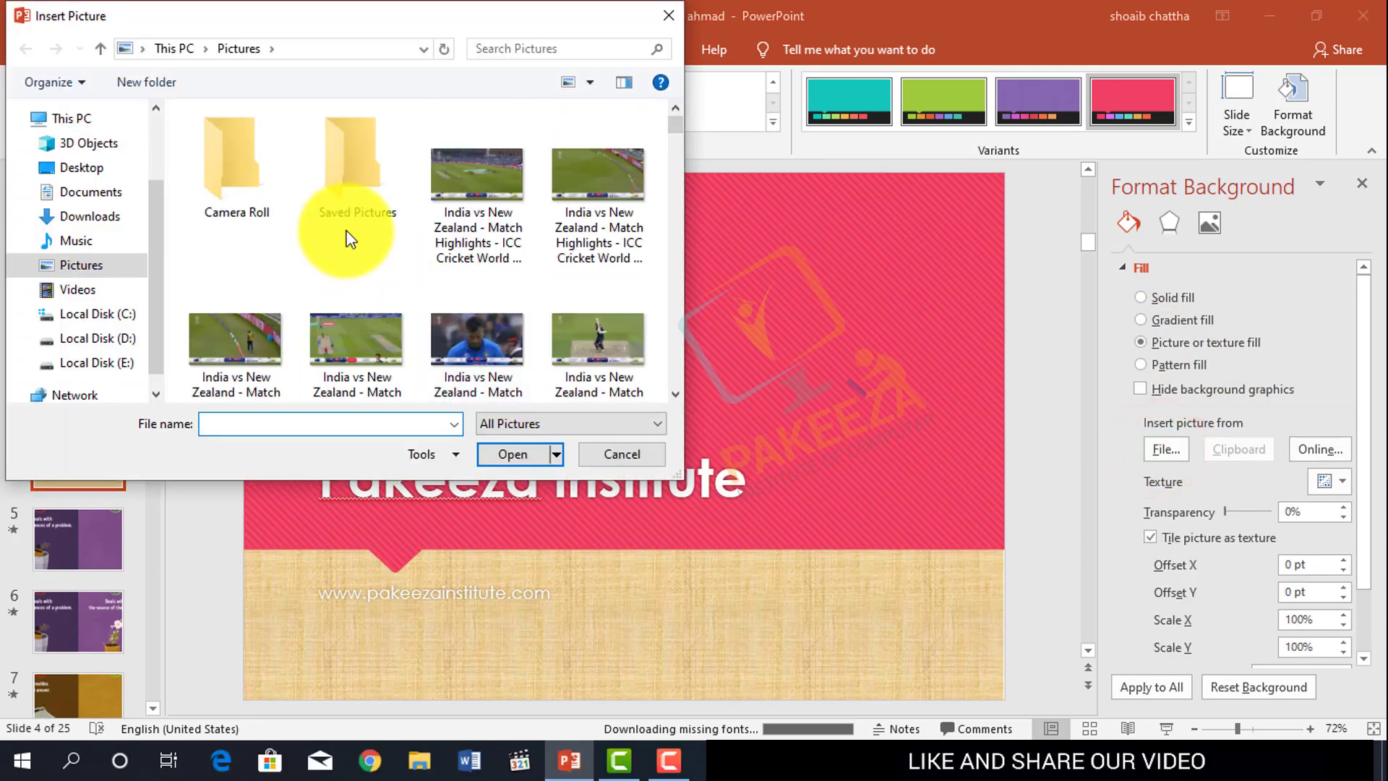
pyautogui.click(99, 361)
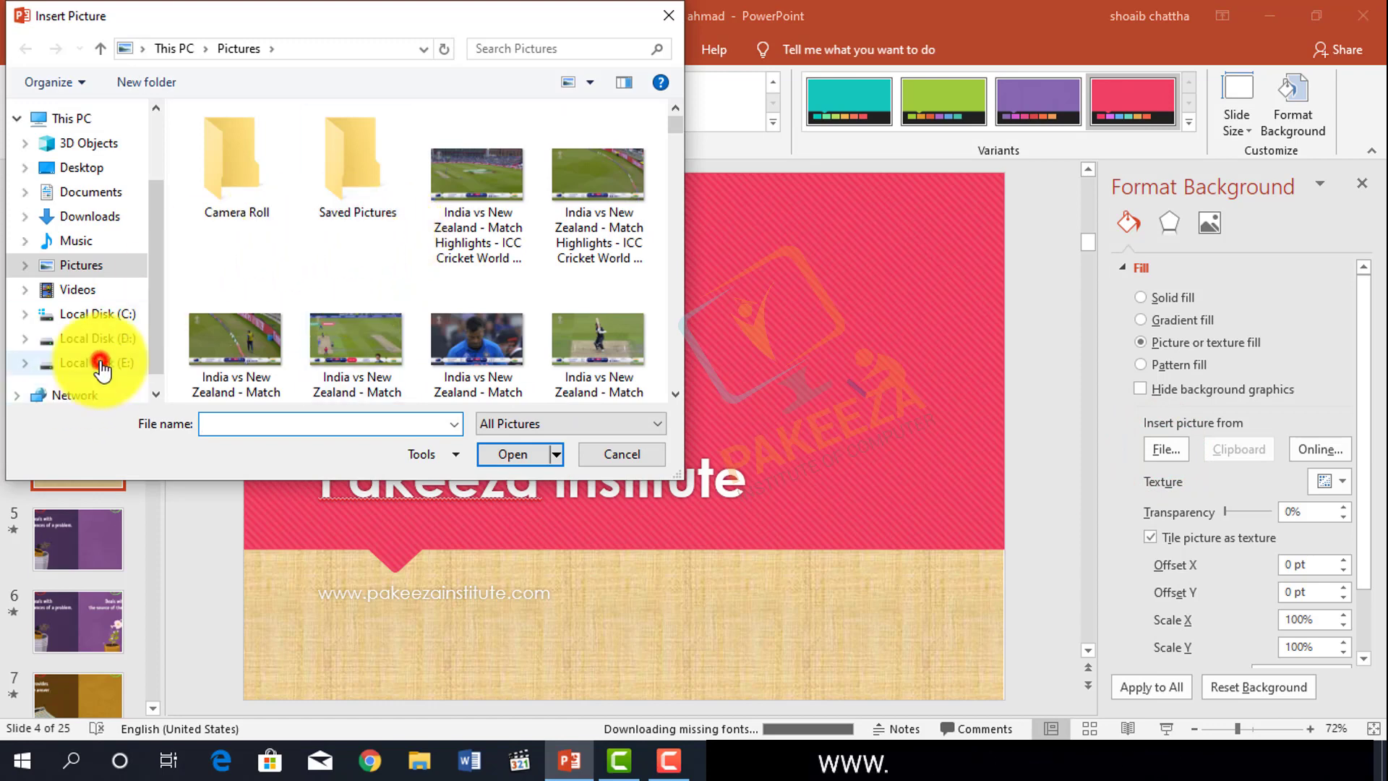
pyautogui.doubleClick(245, 162)
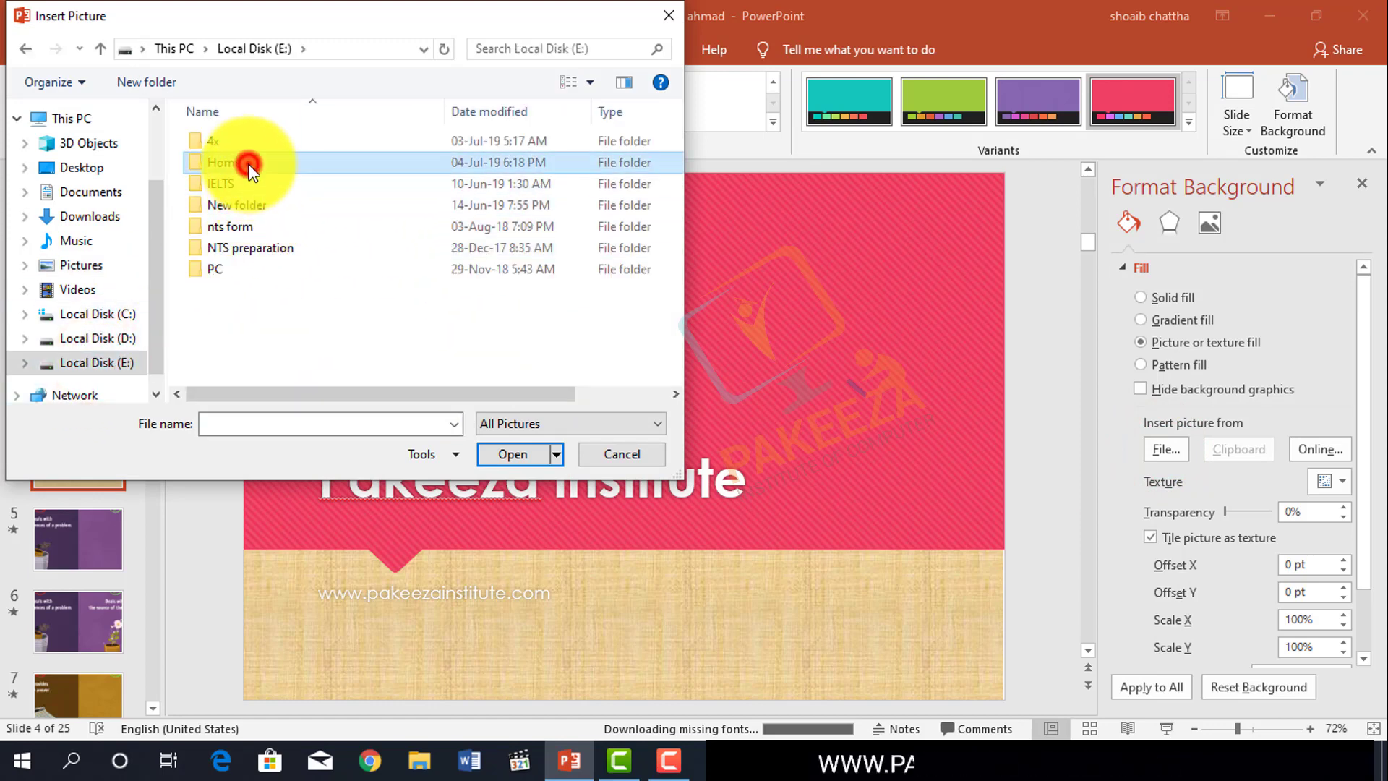
pyautogui.doubleClick(236, 205)
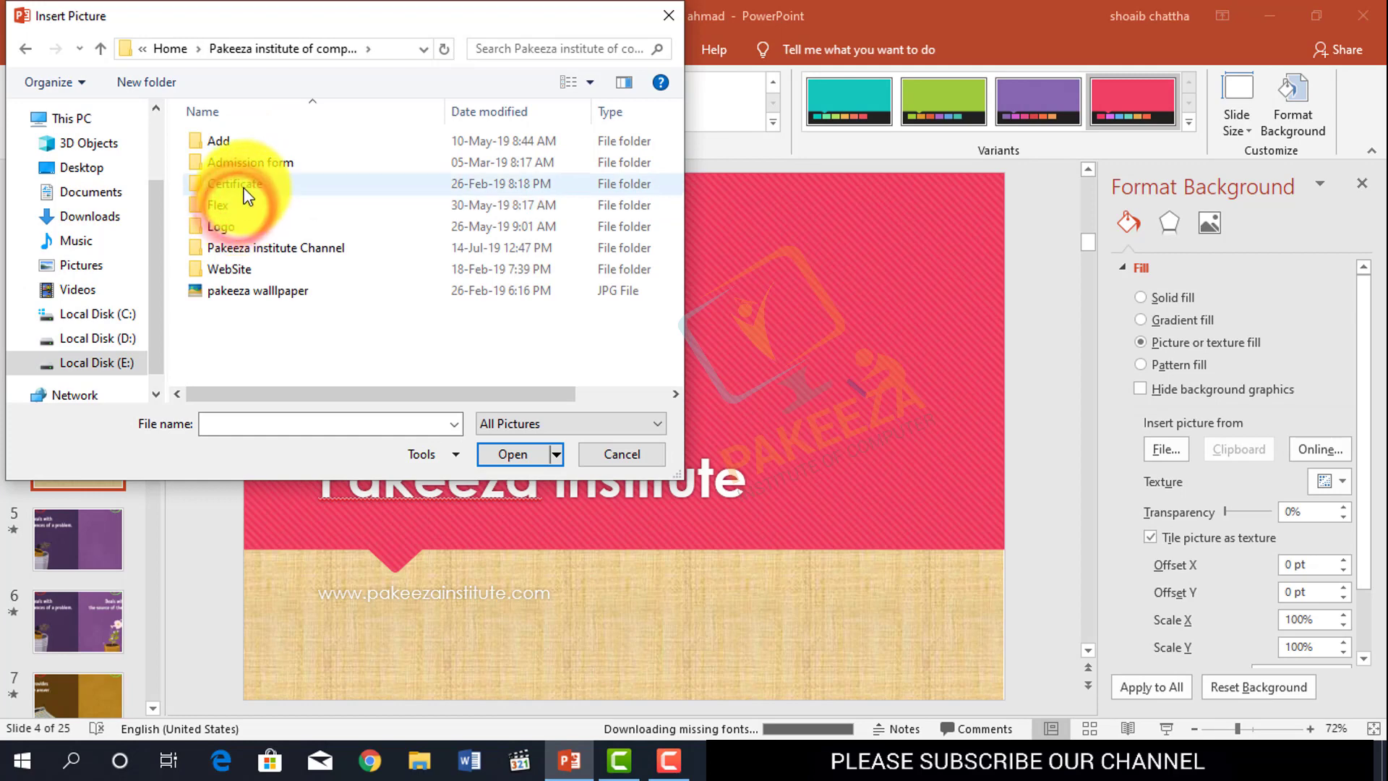
pyautogui.click(242, 293)
pyautogui.click(554, 456)
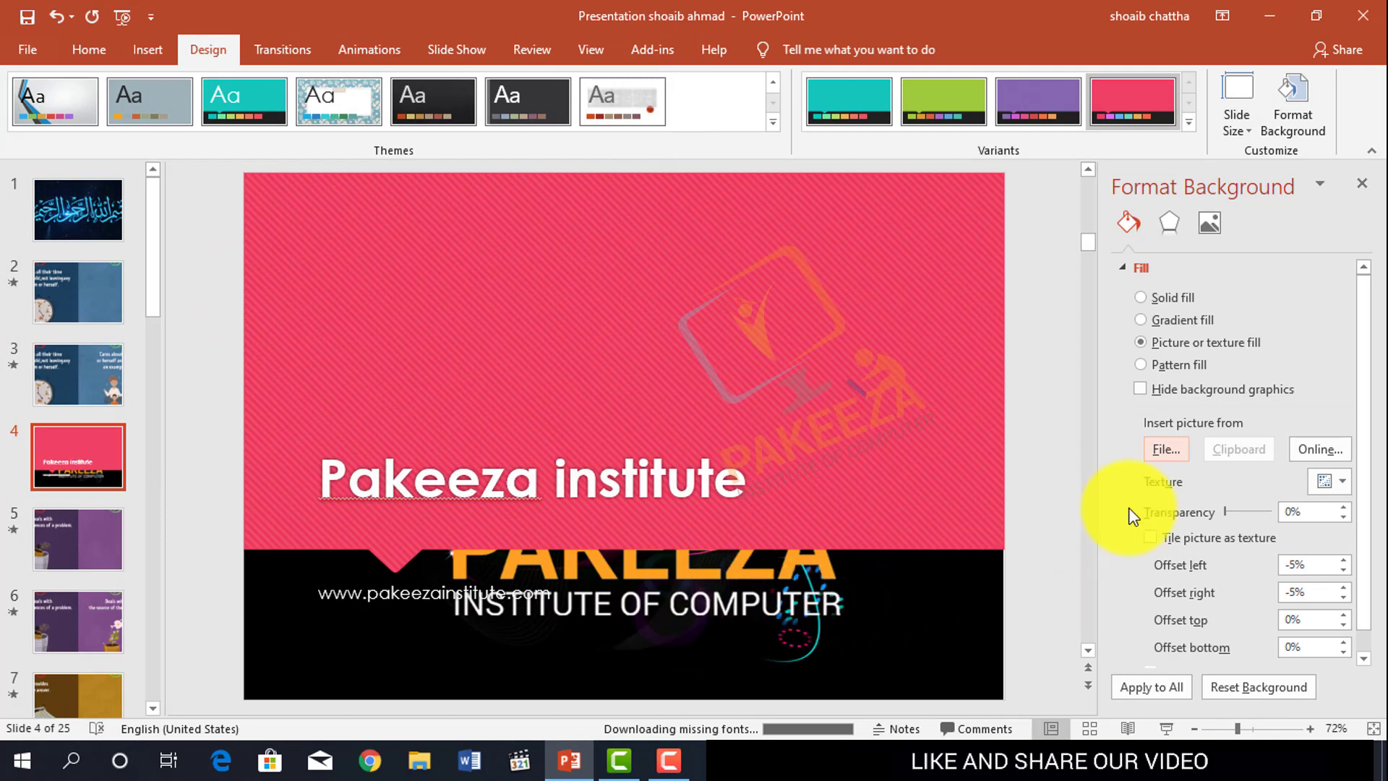
# Step: Give slide 4 a yellow-on-black diagonal stripe pattern fill and hide the background graphics
pyautogui.click(1140, 364)
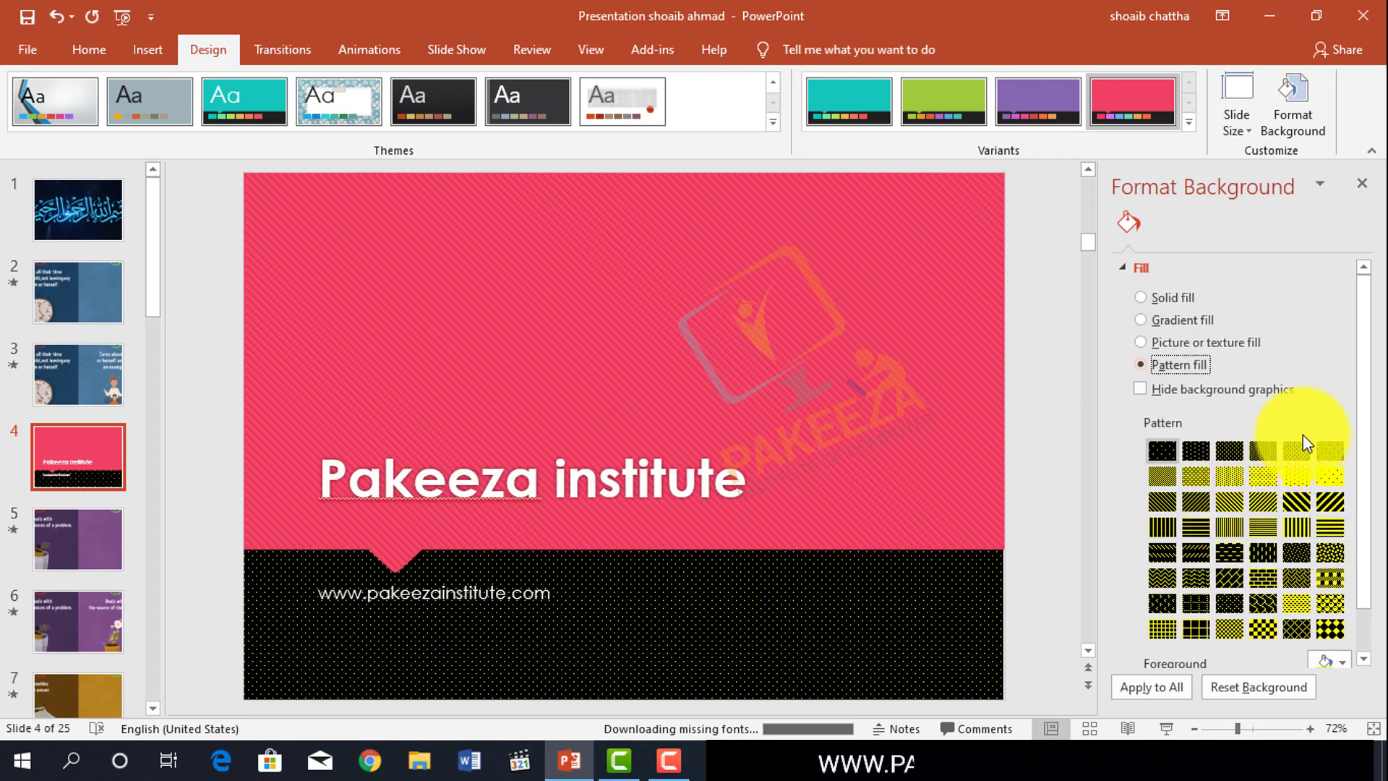
pyautogui.moveTo(1363, 422); pyautogui.dragTo(1363, 466)
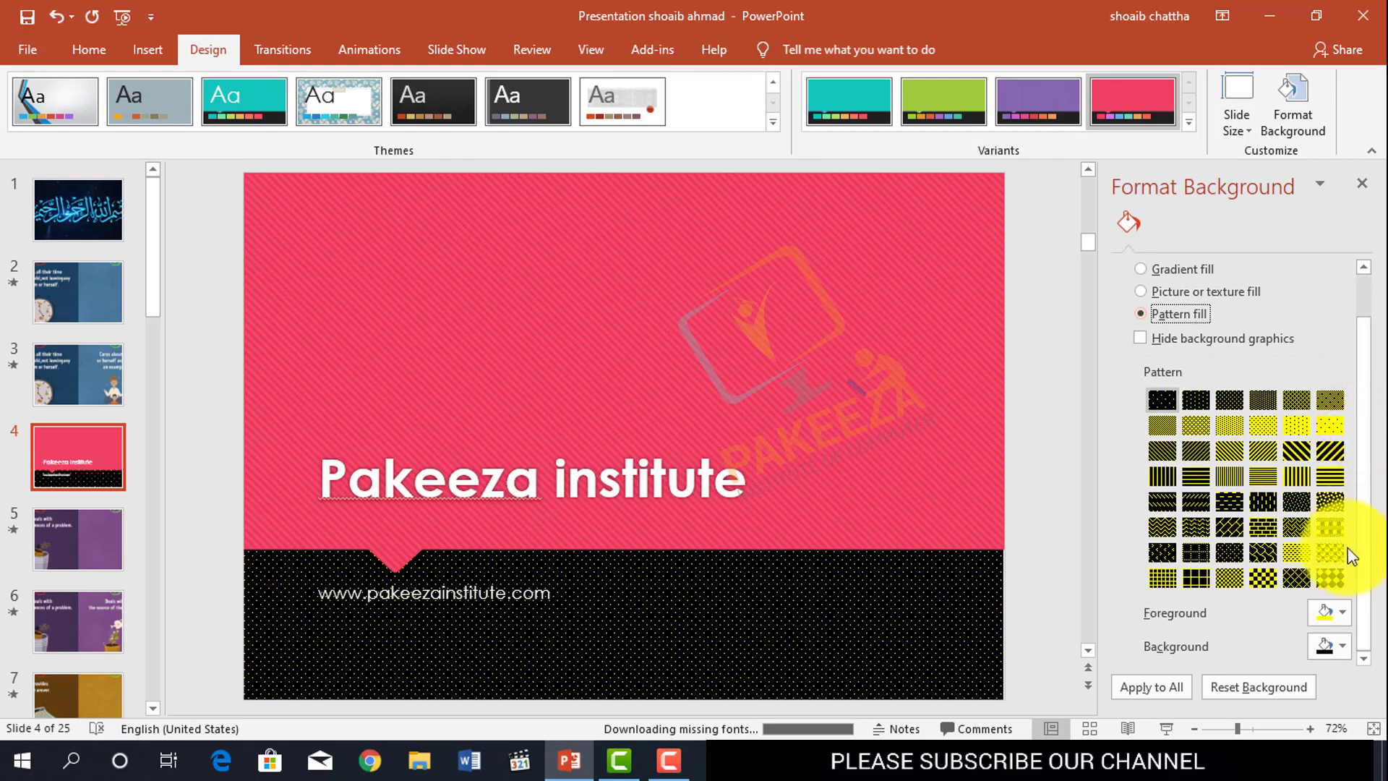
pyautogui.click(1332, 561)
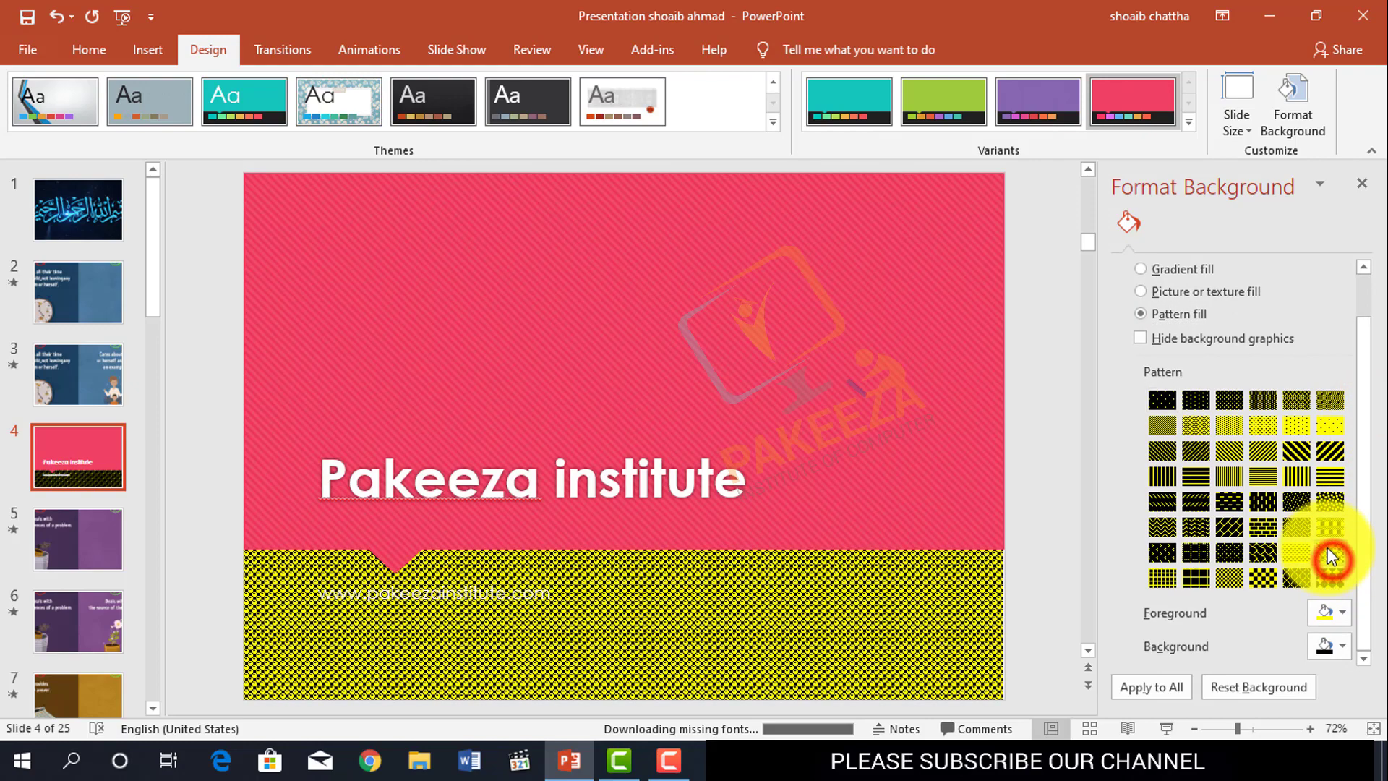
pyautogui.click(1294, 501)
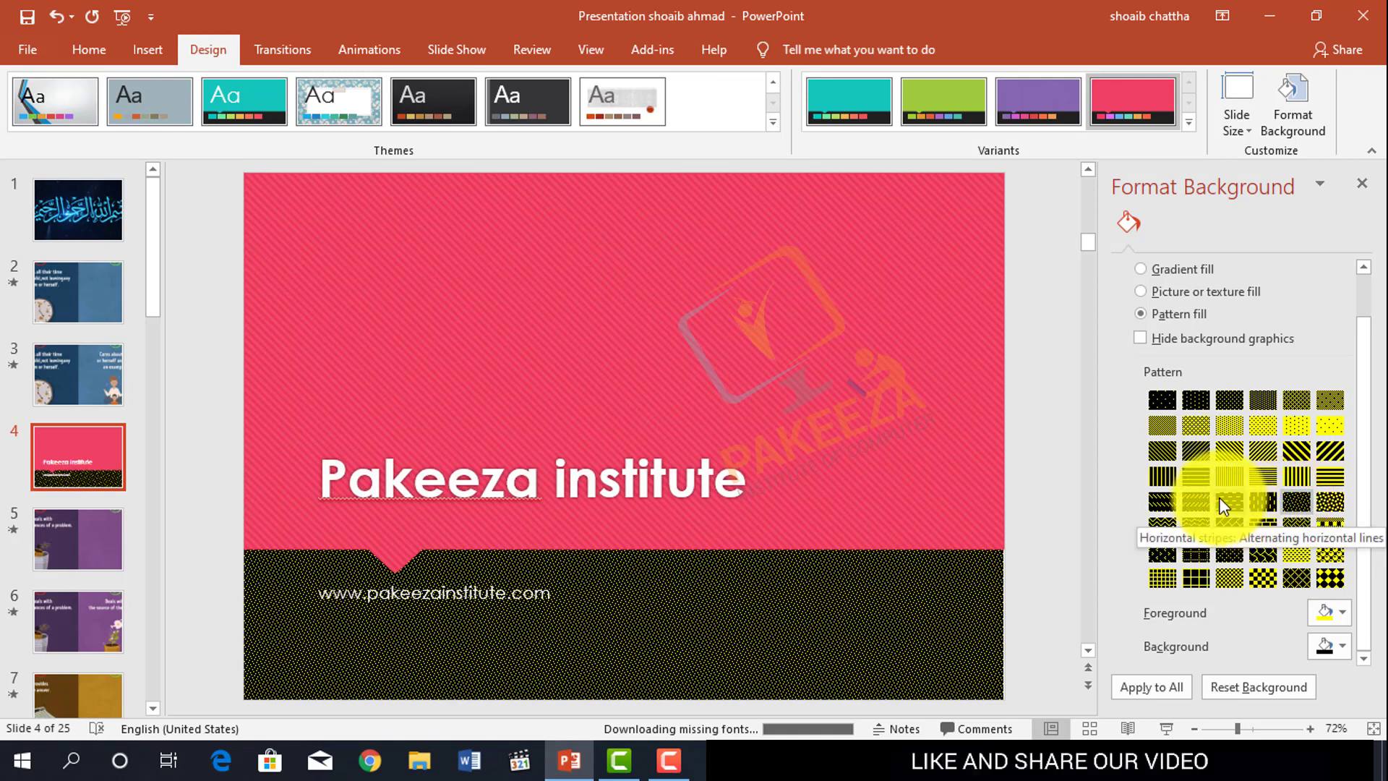
pyautogui.click(1194, 459)
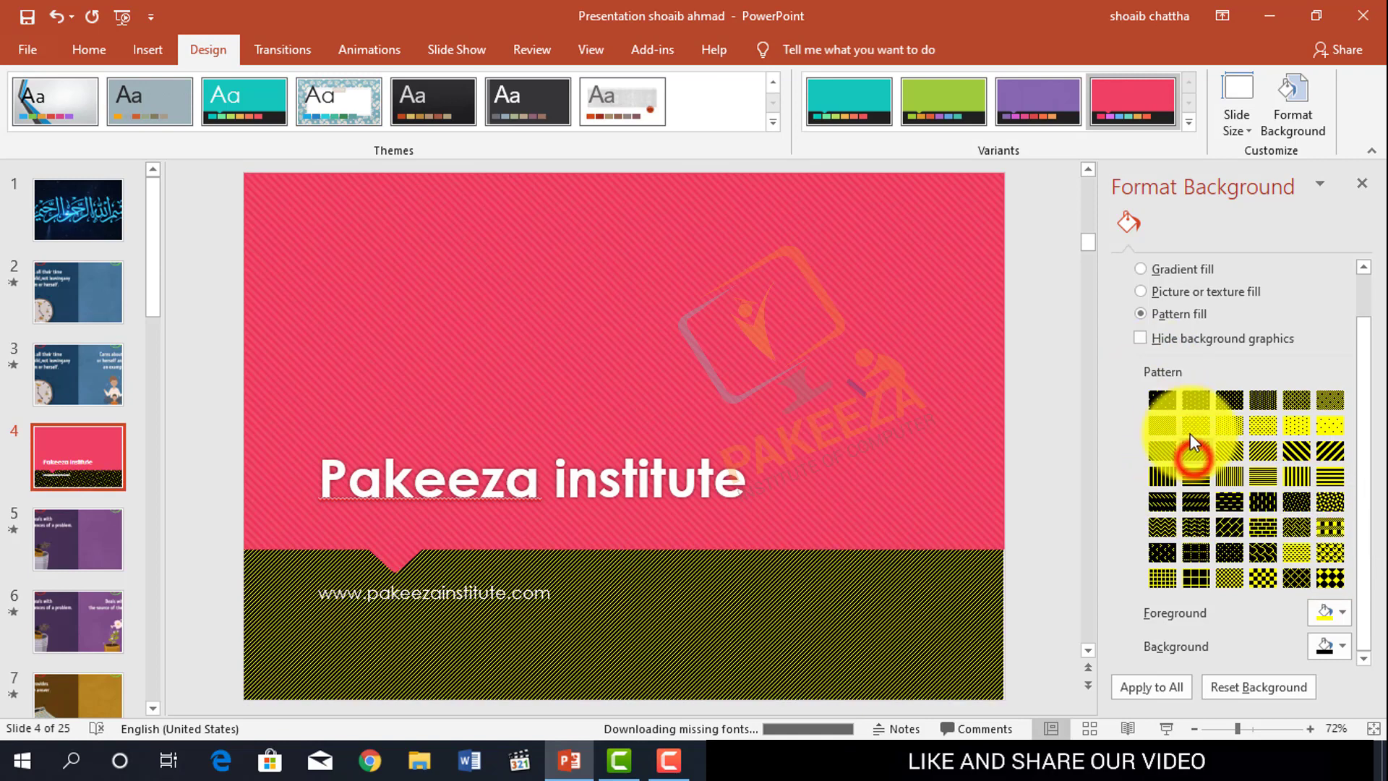
pyautogui.click(1140, 339)
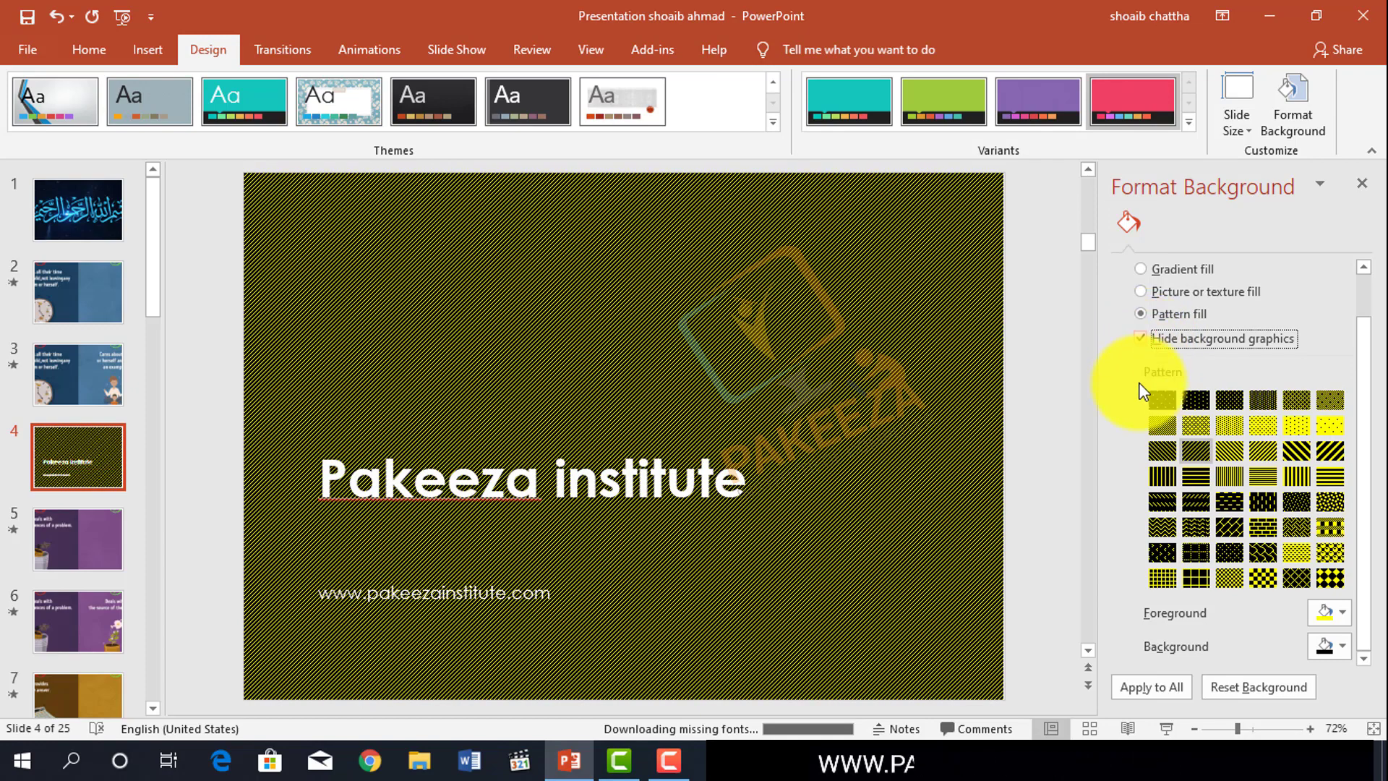
# Step: Replace the diagonal stripes with the yellow-on-black Small grid pattern, after trying checker and large grid
pyautogui.click(1252, 524)
pyautogui.click(1291, 532)
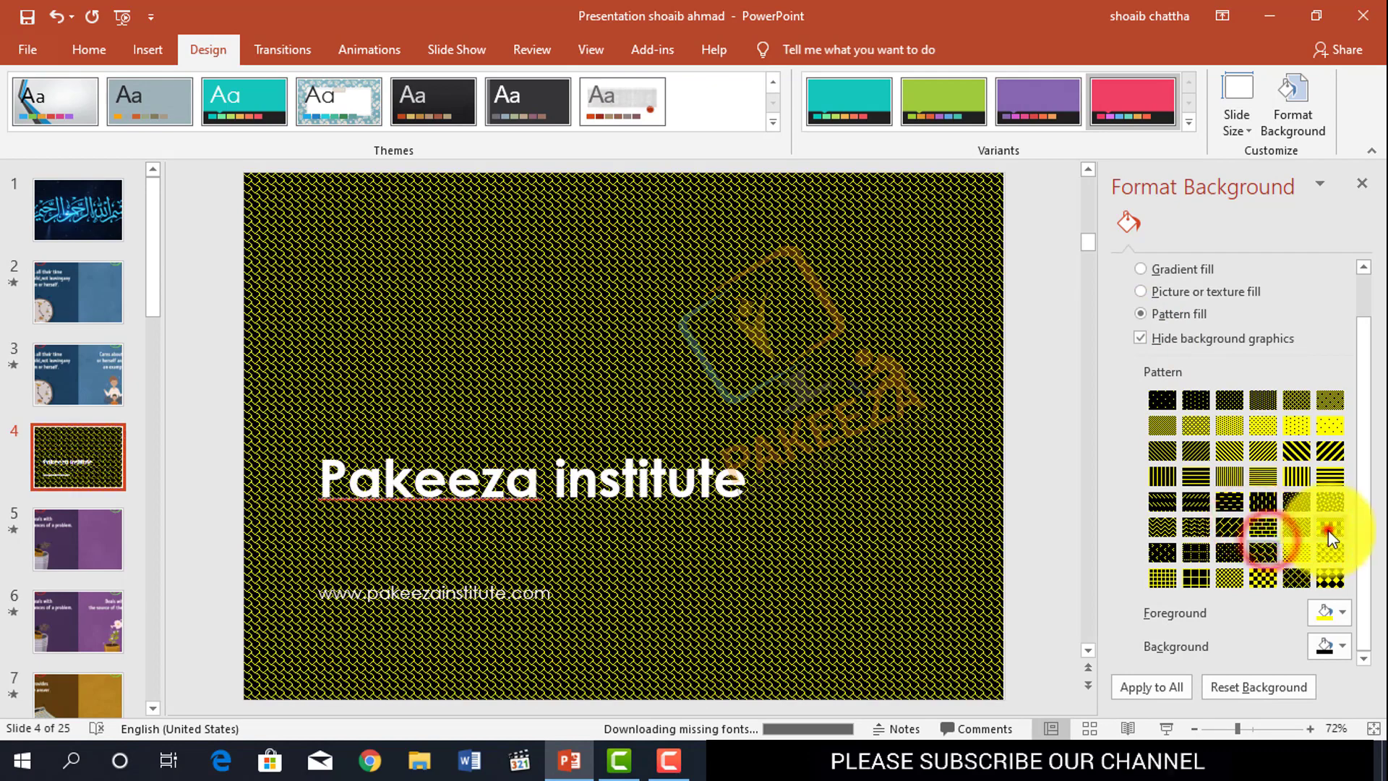
pyautogui.click(1329, 528)
pyautogui.click(1198, 579)
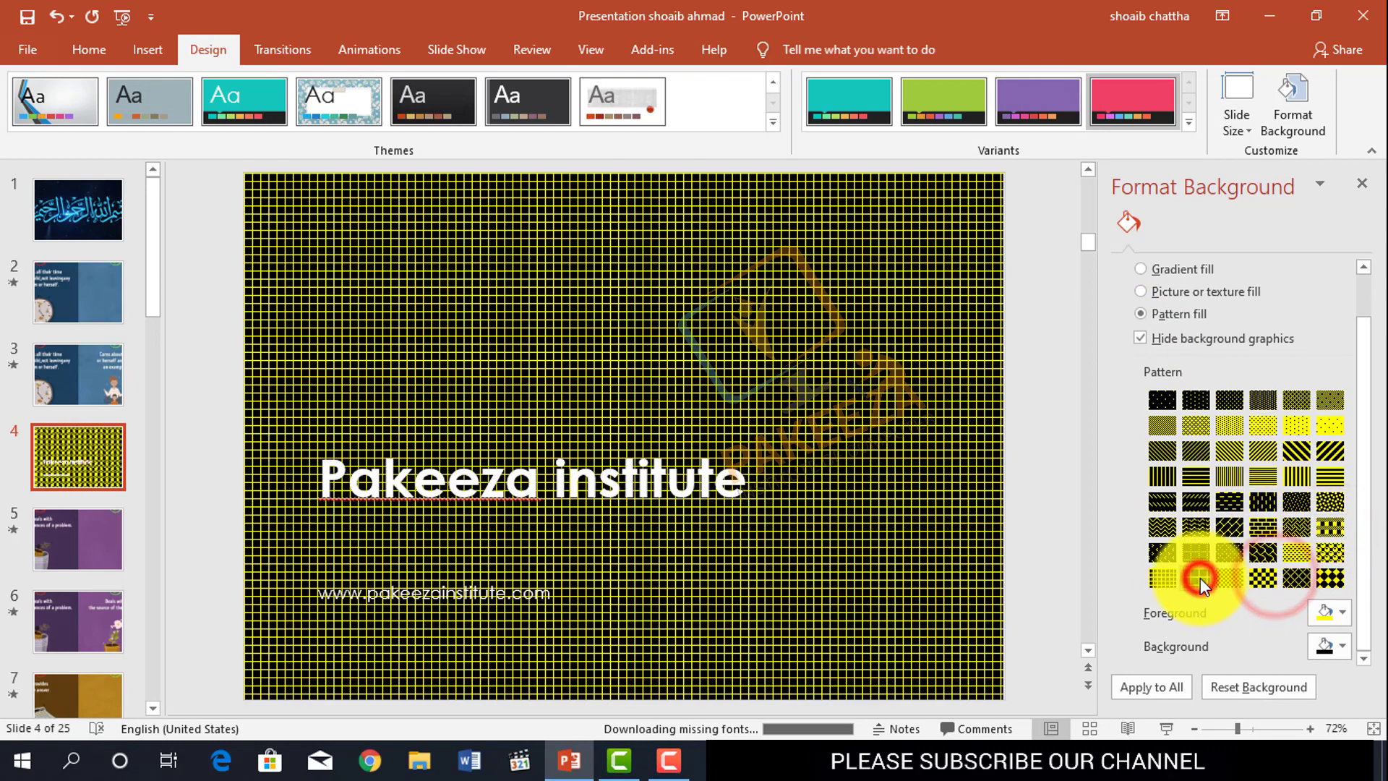
pyautogui.click(1154, 578)
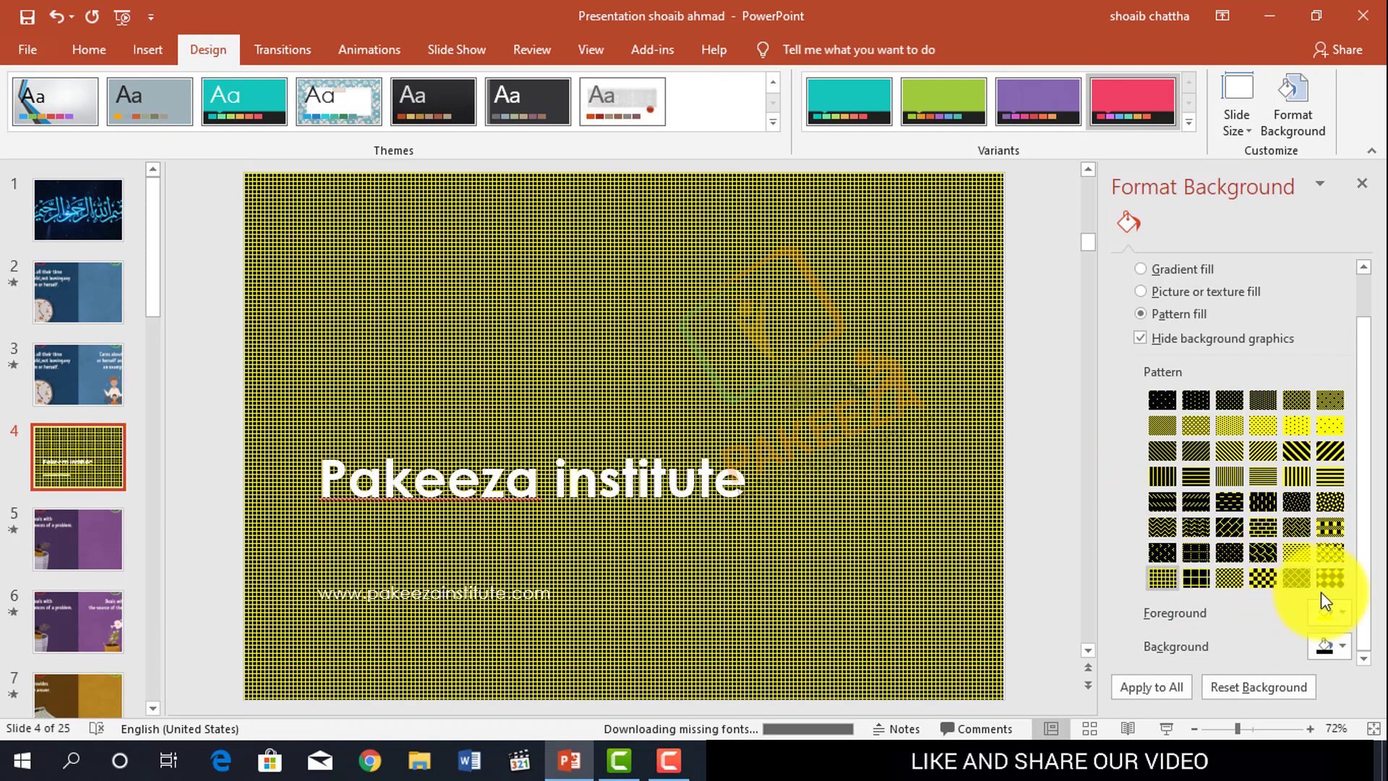
pyautogui.scroll(1, 1201, 383)
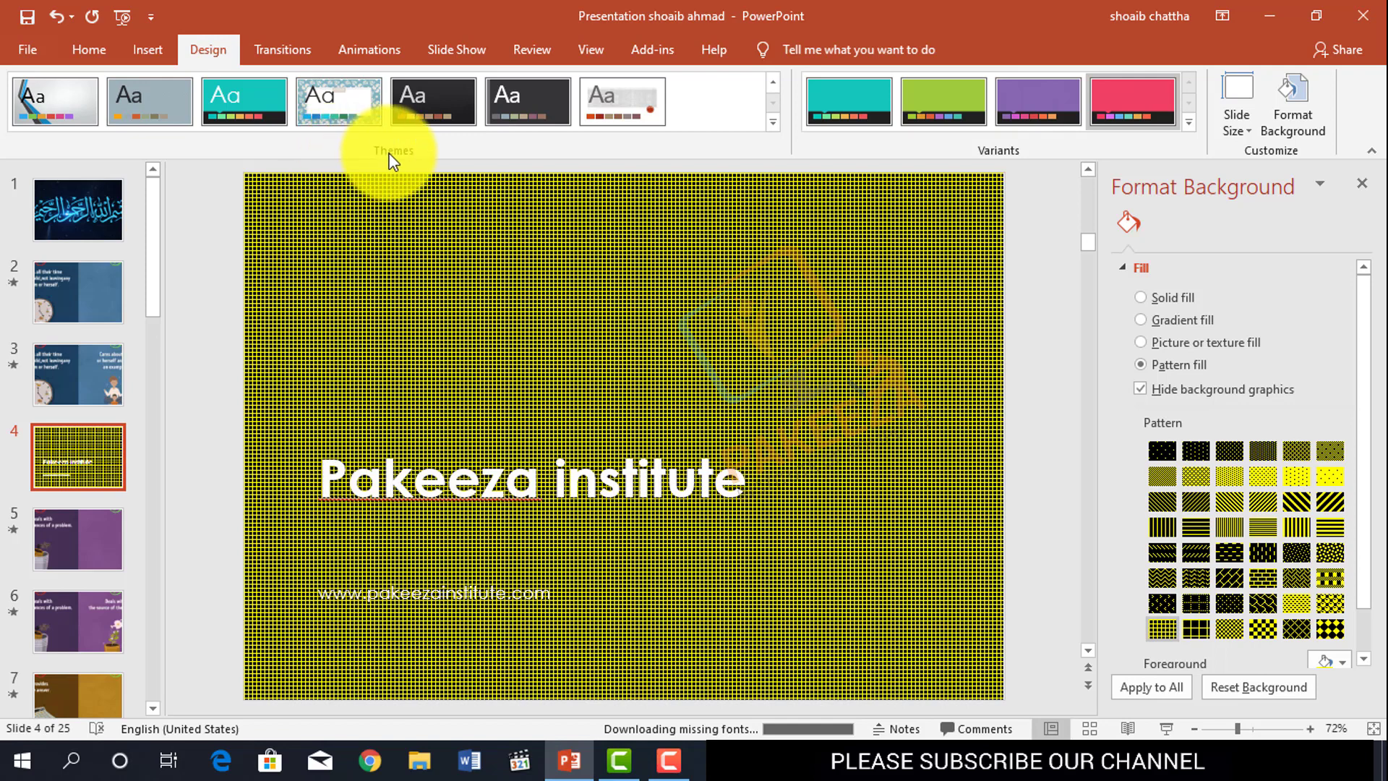
pyautogui.click(1274, 134)
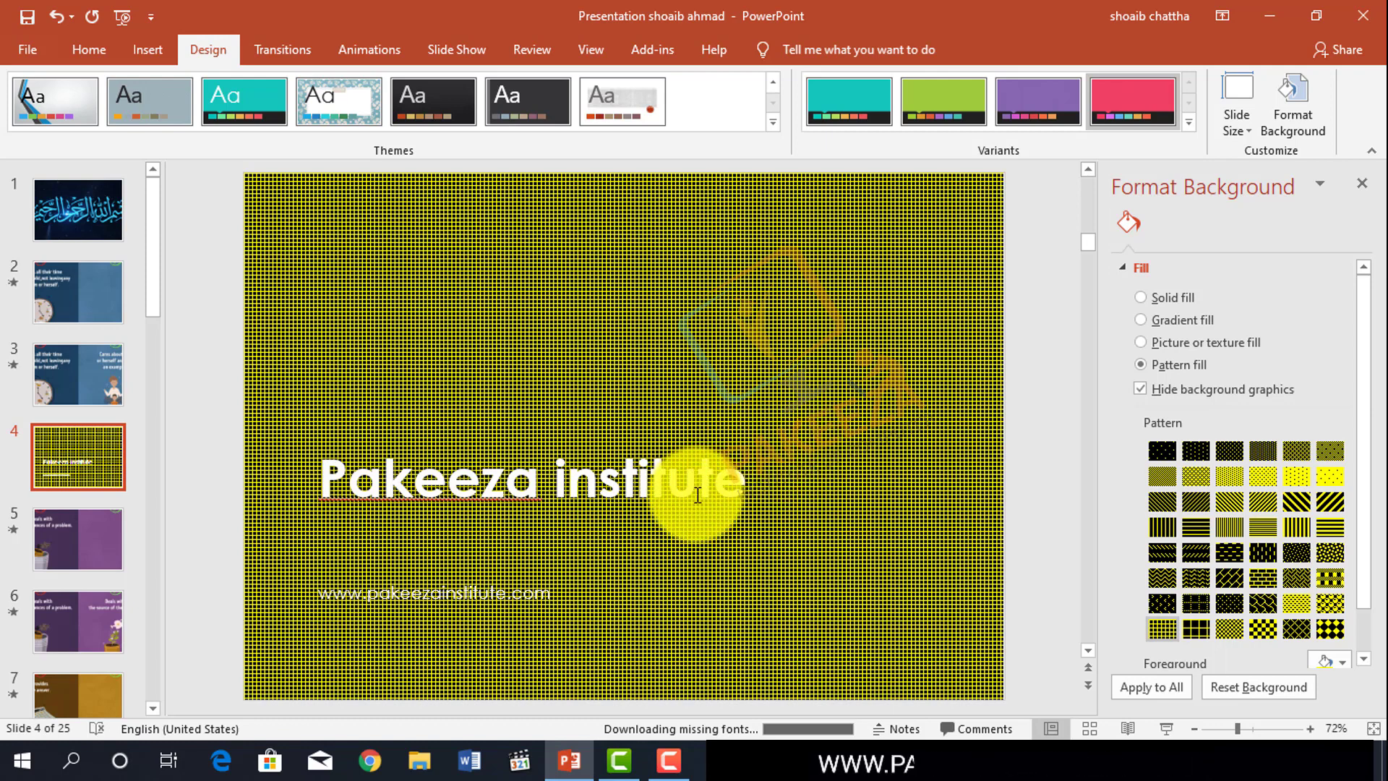
# Step: Bring up the Camtasia Recorder controls from the taskbar to stop the recording
pyautogui.click(667, 764)
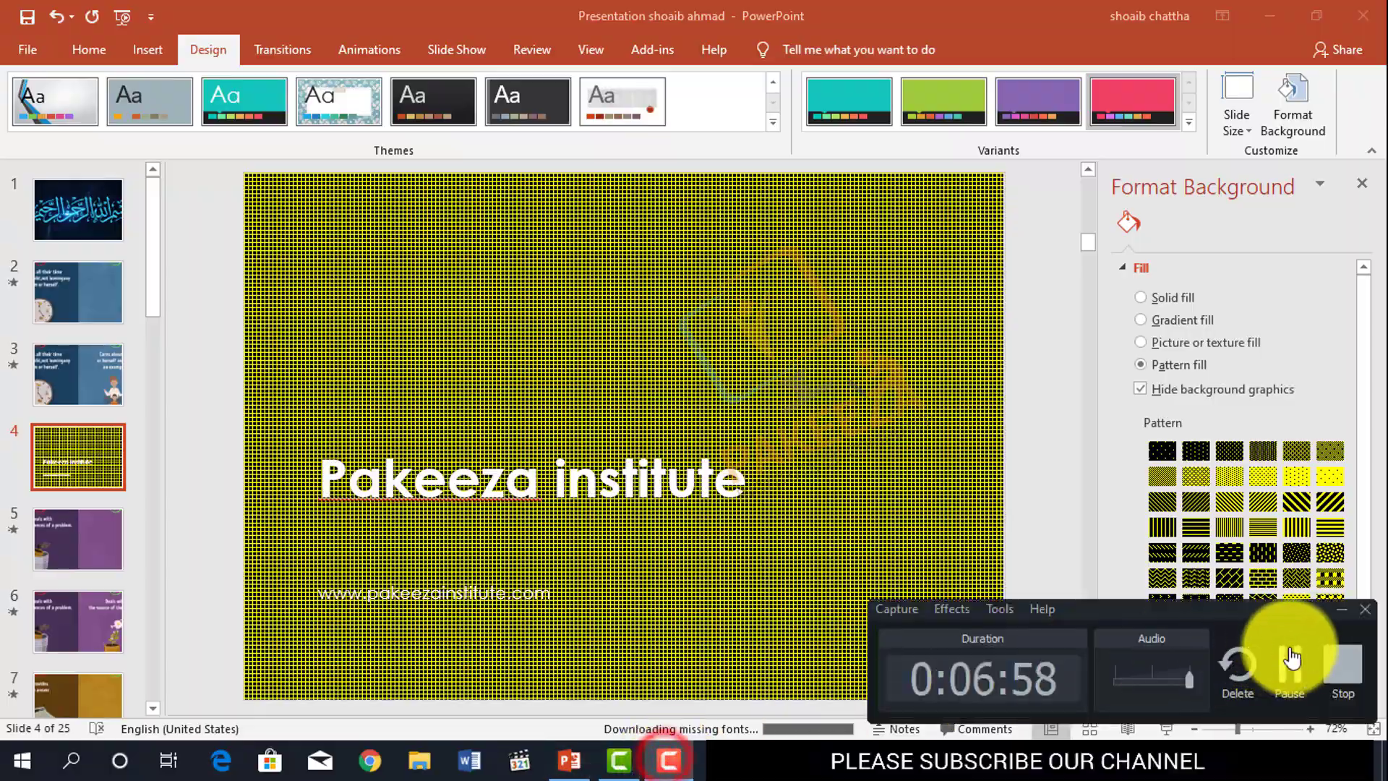